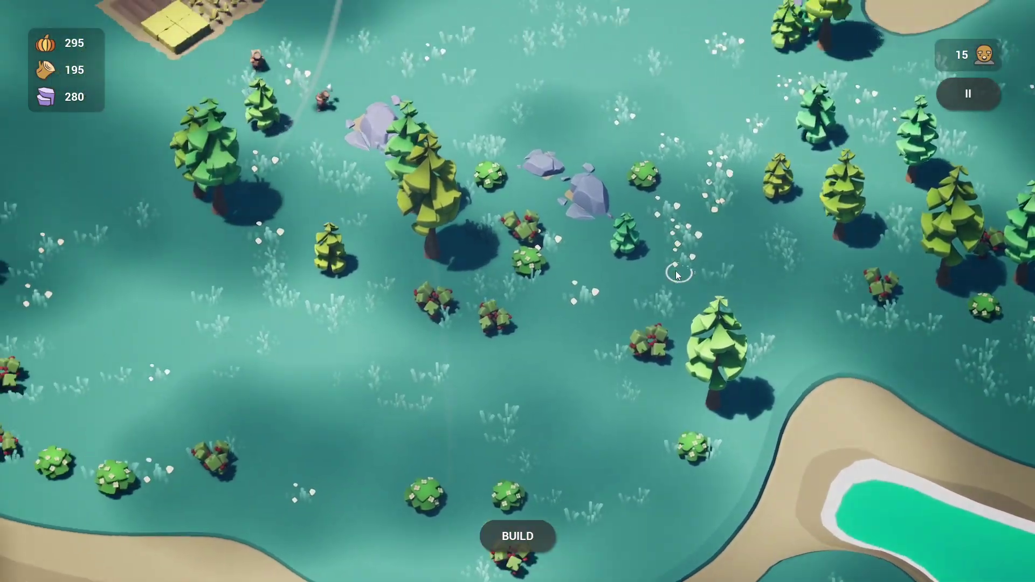
Leave the full-screen view of the level and select the island terrain in the viewport.
{"action": "scroll", "coordinate": [675, 269], "scroll_direction": "down", "scroll_amount": 3}
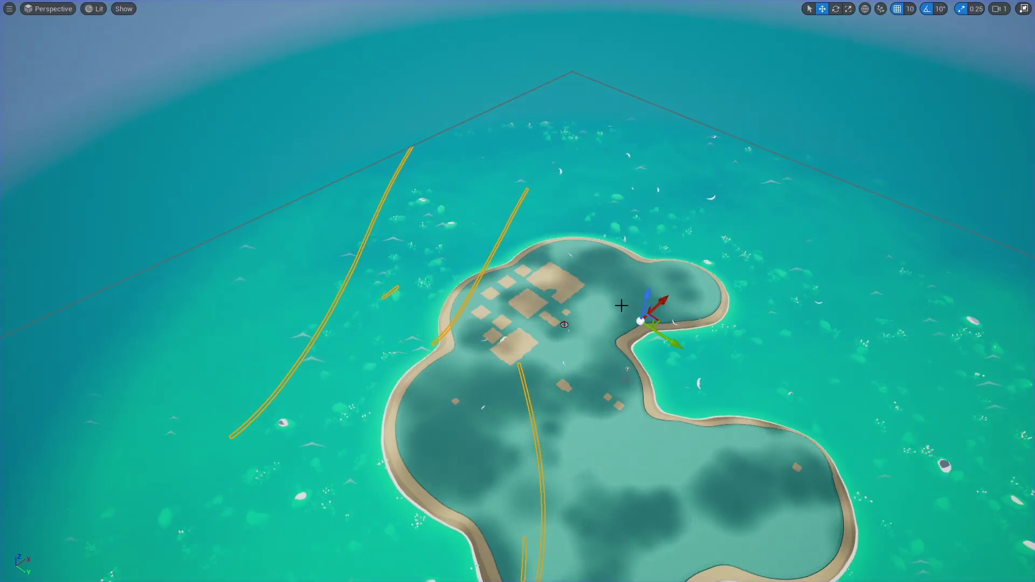
{"action": "right_click_drag", "start_coordinate": [658, 264], "coordinate": [631, 269]}
{"action": "key", "text": "F11"}
{"action": "key", "text": "w"}
{"action": "scroll", "coordinate": [641, 265], "scroll_direction": "up", "scroll_amount": 5}
{"action": "key", "text": "d"}
{"action": "key", "text": "a"}
{"action": "left_click", "coordinate": [580, 245]}
{"action": "mouse_move", "coordinate": [579, 244]}
{"action": "right_mouse_down"}
{"action": "mouse_move", "coordinate": [641, 242]}
{"action": "mouse_move", "coordinate": [582, 244]}
{"action": "right_mouse_up"}
Open the BP_GM game mode blueprint from the Blueprint/Core/GameMode folder.
{"action": "left_click", "coordinate": [276, 431]}
{"action": "double_click", "coordinate": [276, 431]}
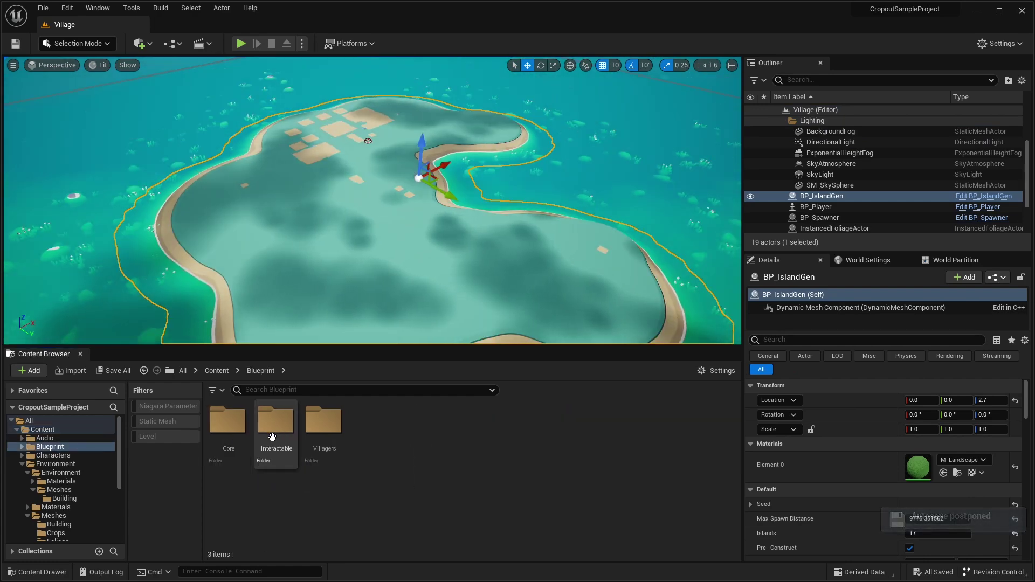
{"action": "double_click", "coordinate": [228, 423]}
{"action": "double_click", "coordinate": [276, 429]}
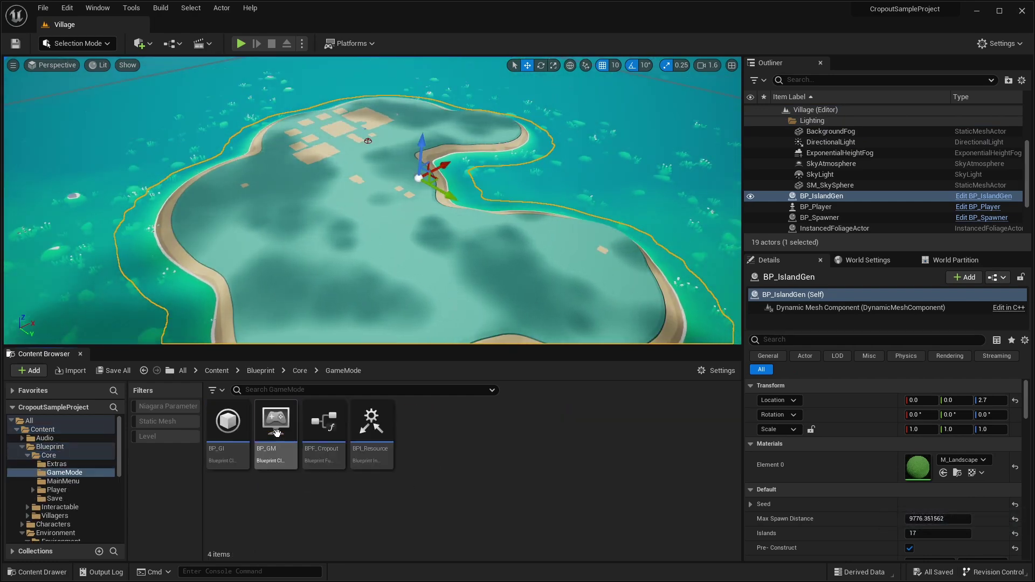
{"action": "double_click", "coordinate": [276, 426]}
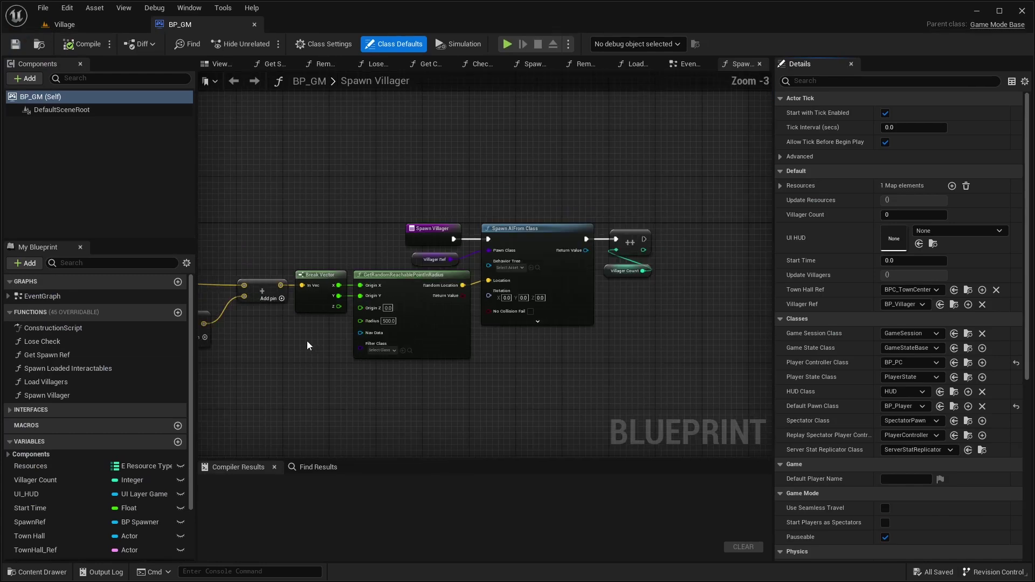
Examine BP_GM's Event Graph, following the render target, island generation, save file check and Spawn Town Hall sections.
{"action": "scroll", "coordinate": [307, 345], "scroll_direction": "down", "scroll_amount": 1}
{"action": "left_click", "coordinate": [685, 64]}
{"action": "scroll", "coordinate": [403, 186], "scroll_direction": "up", "scroll_amount": 5}
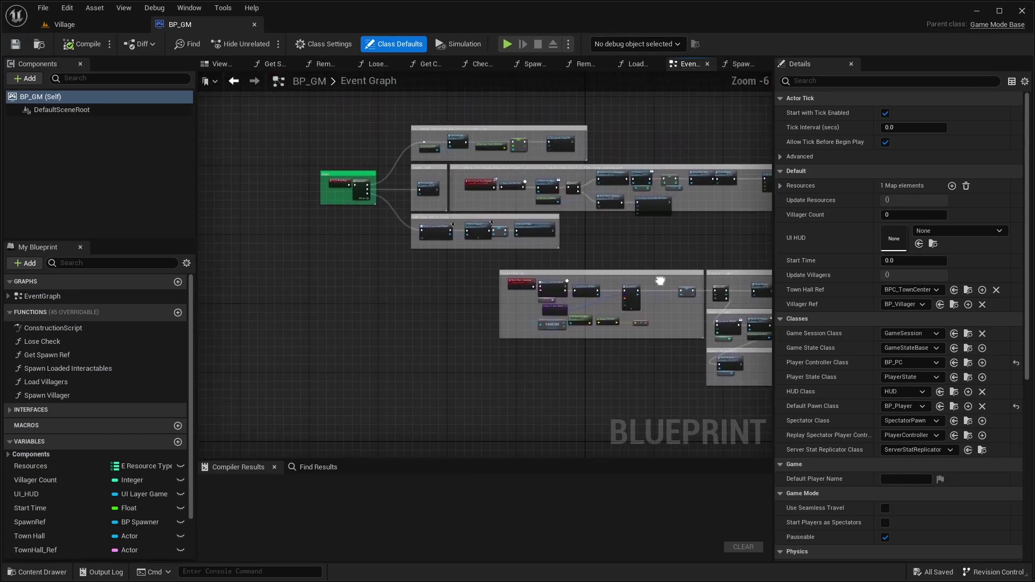
{"action": "right_click_drag", "start_coordinate": [475, 199], "coordinate": [382, 269]}
{"action": "right_click_drag", "start_coordinate": [597, 143], "coordinate": [399, 121]}
{"action": "scroll", "coordinate": [486, 156], "scroll_direction": "down", "scroll_amount": 2}
{"action": "right_click_drag", "start_coordinate": [489, 157], "coordinate": [274, 142]}
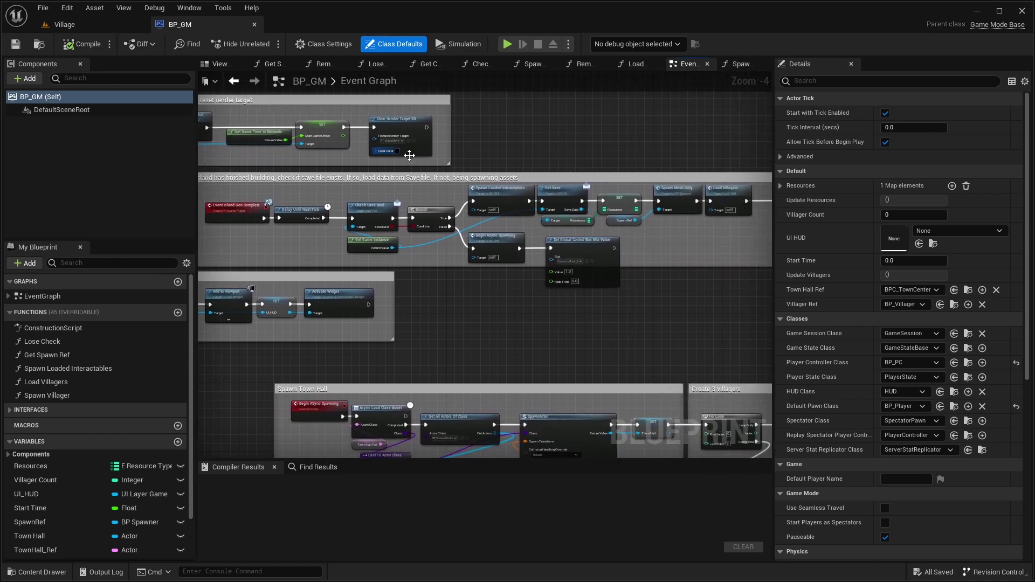
{"action": "right_click_drag", "start_coordinate": [477, 280], "coordinate": [456, 210]}
{"action": "scroll", "coordinate": [377, 264], "scroll_direction": "up", "scroll_amount": 1}
{"action": "right_click_drag", "start_coordinate": [420, 255], "coordinate": [108, 154]}
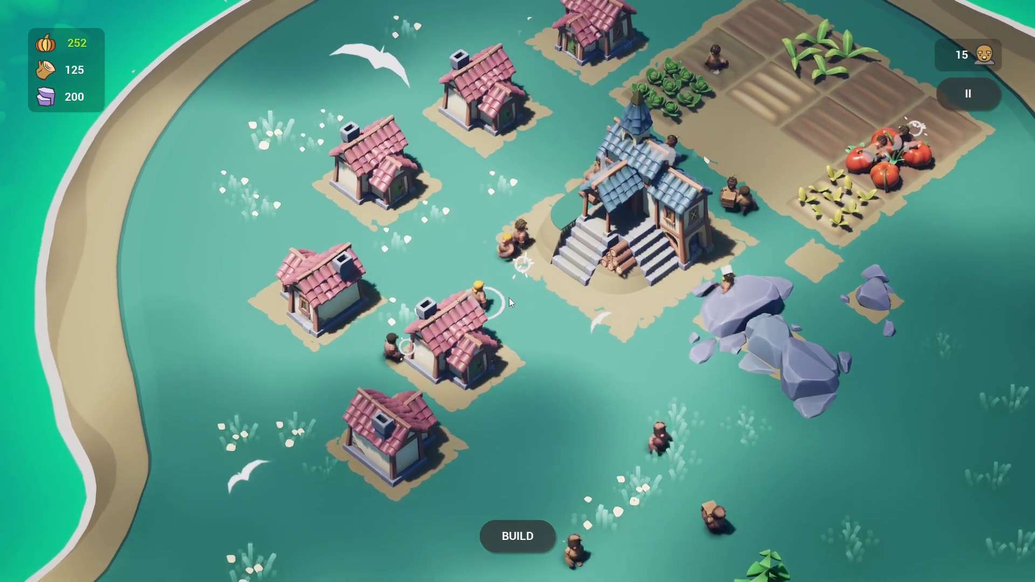
{"action": "key", "text": "d"}
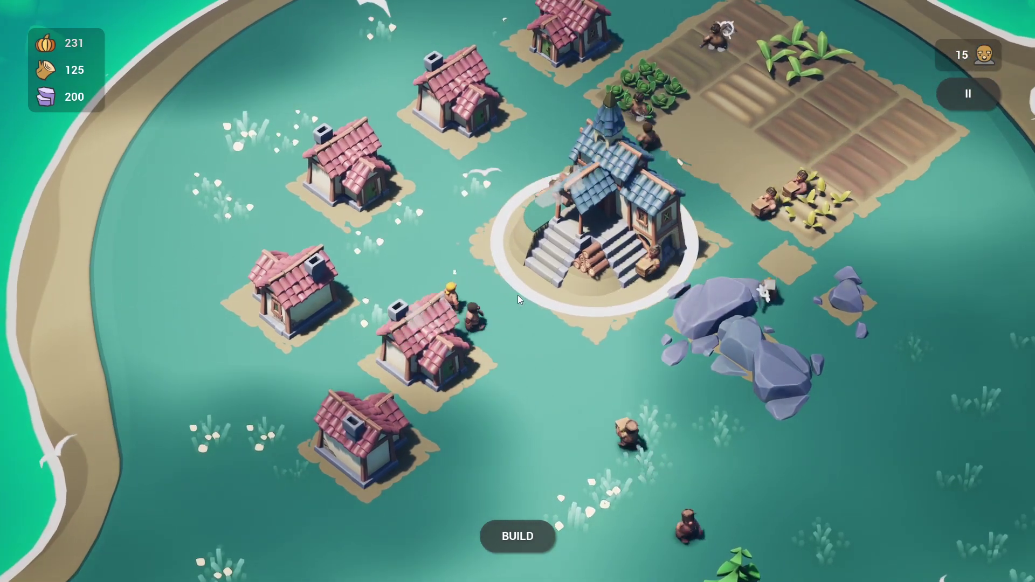
{"action": "key", "text": "s"}
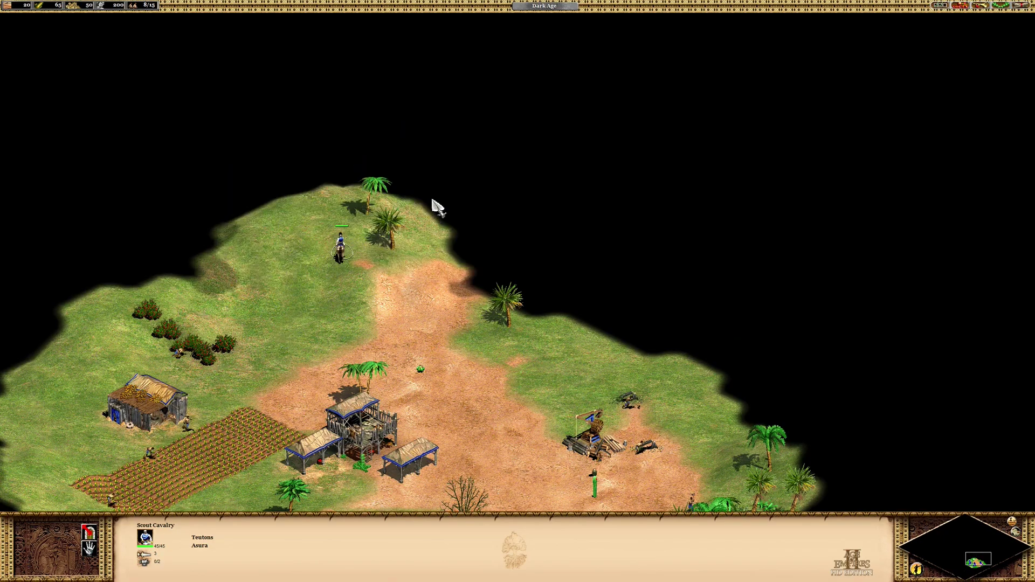
In Age of Empires II, send the Scout Cavalry through the unexplored area north-east and east of the town.
{"action": "right_click", "coordinate": [523, 183]}
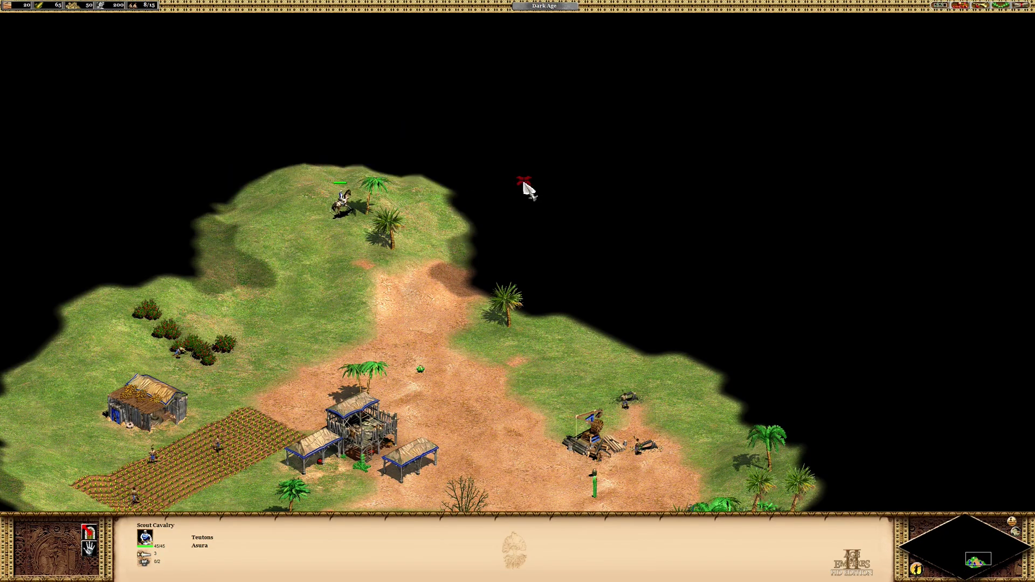
{"action": "right_click", "coordinate": [560, 213]}
{"action": "right_click", "coordinate": [617, 242]}
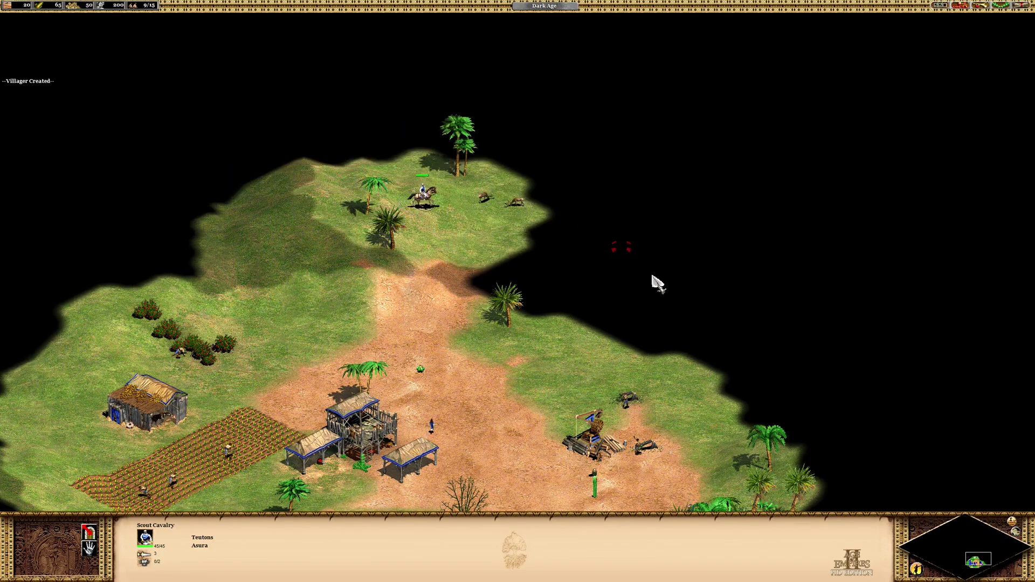
{"action": "right_click", "coordinate": [653, 275]}
{"action": "right_click", "coordinate": [695, 327]}
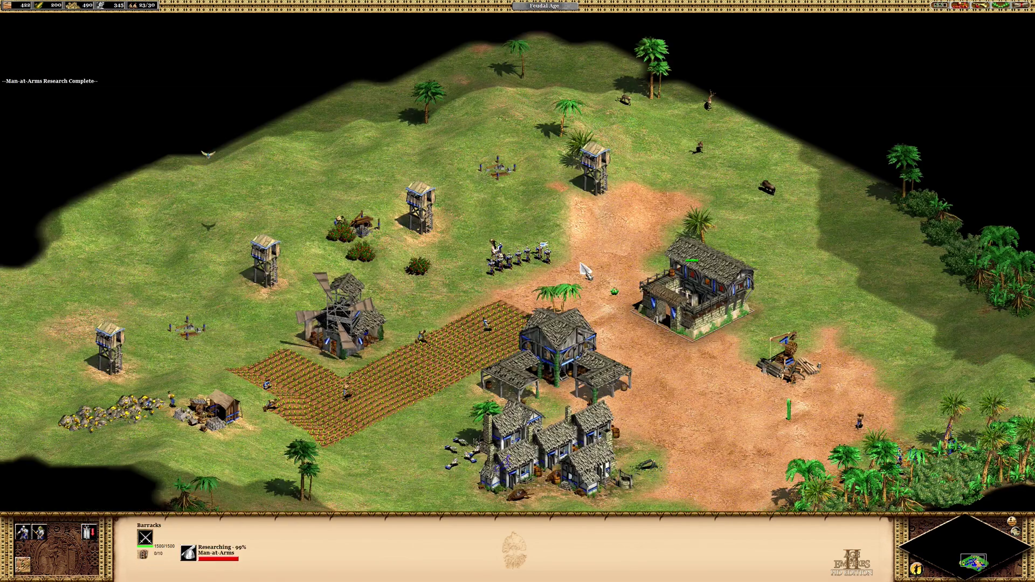
Select the villager beside the mill and direct them to the neighbouring farm.
{"action": "left_click", "coordinate": [561, 274]}
{"action": "left_click", "coordinate": [400, 333]}
{"action": "right_click", "coordinate": [427, 345]}
{"action": "left_click", "coordinate": [437, 303]}
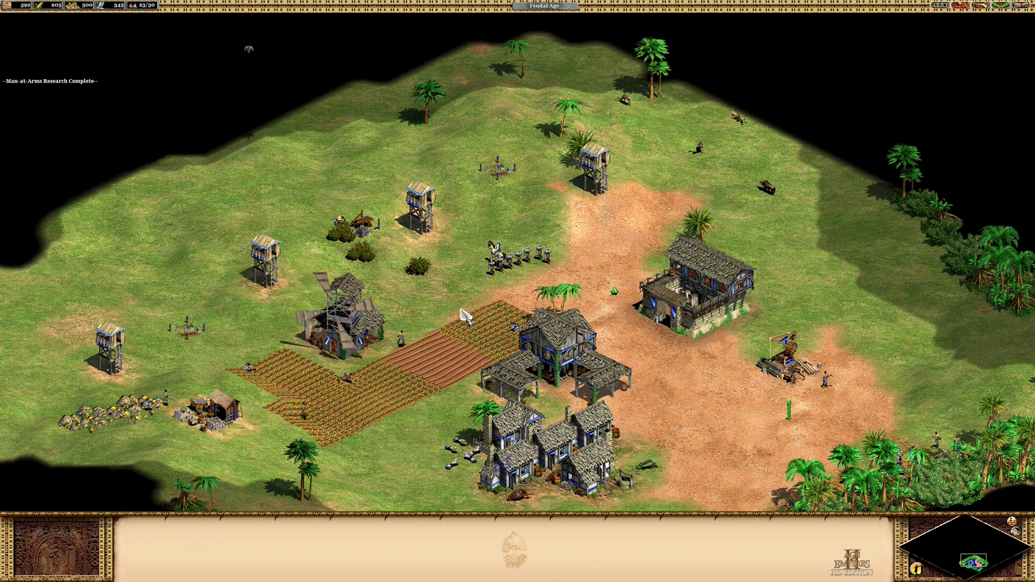
{"action": "left_click", "coordinate": [396, 391]}
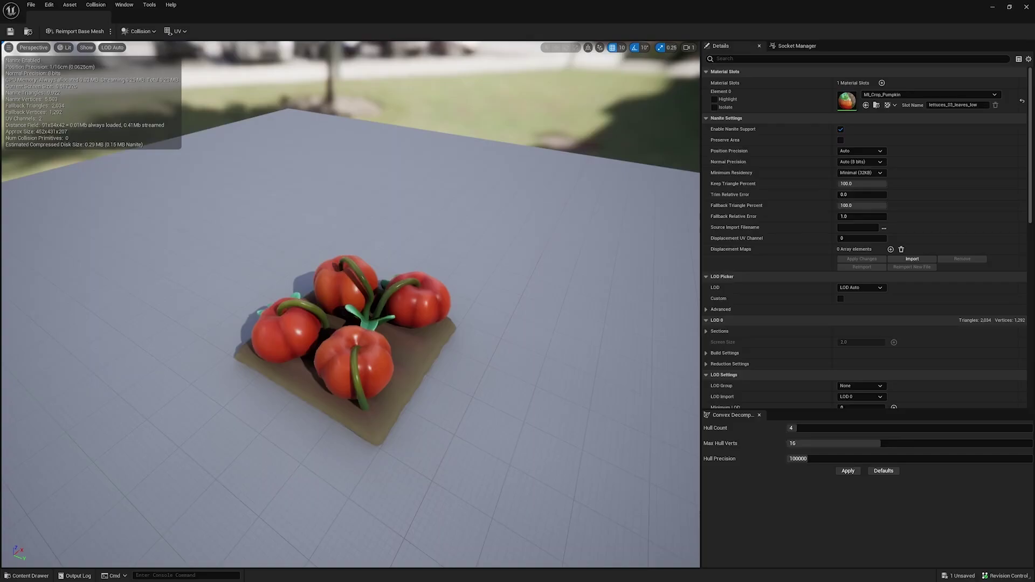
{"action": "scroll", "coordinate": [248, 135], "scroll_direction": "up", "scroll_amount": 3}
{"action": "left_click", "coordinate": [898, 277]}
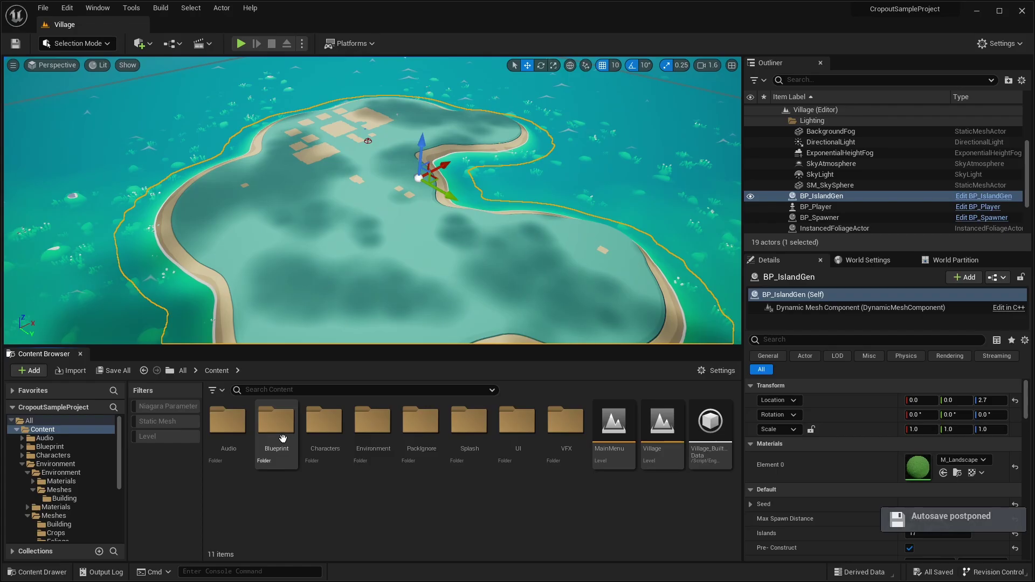
In Unreal Editor, open the BP_GM blueprint from Content/Blueprint/Core/GameMode.
{"action": "double_click", "coordinate": [275, 426]}
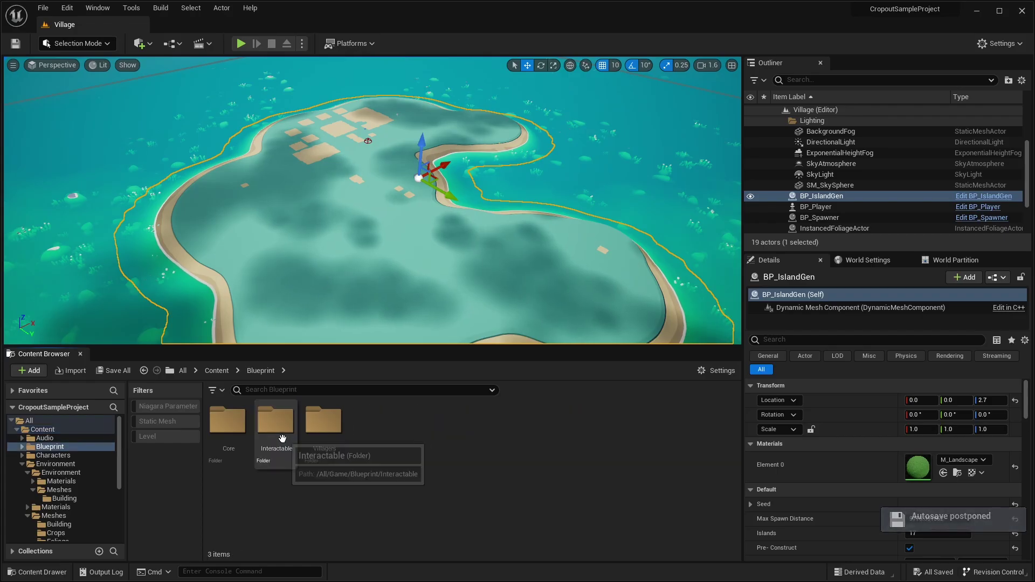
{"action": "double_click", "coordinate": [227, 423]}
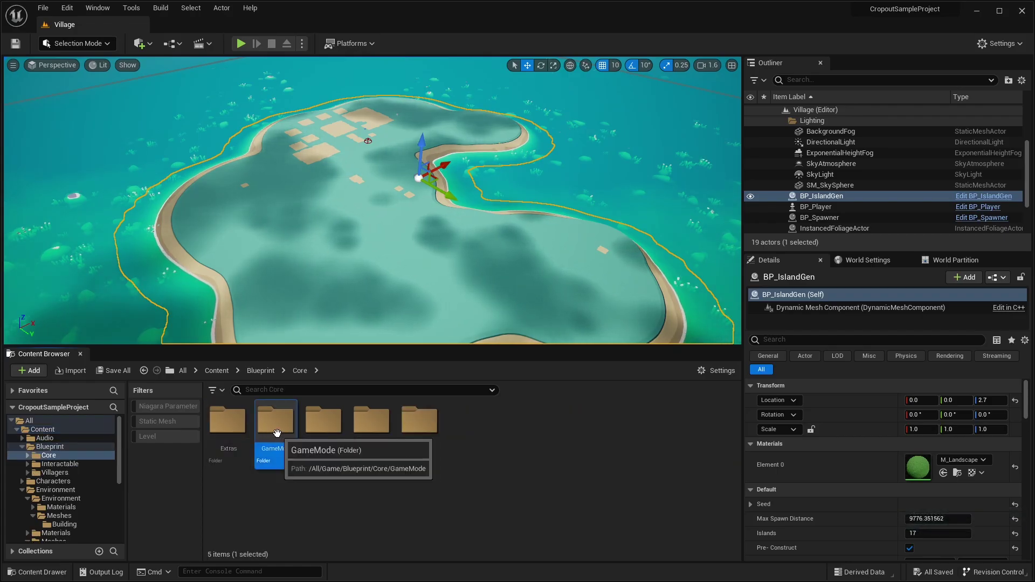
{"action": "double_click", "coordinate": [275, 424]}
{"action": "double_click", "coordinate": [275, 421]}
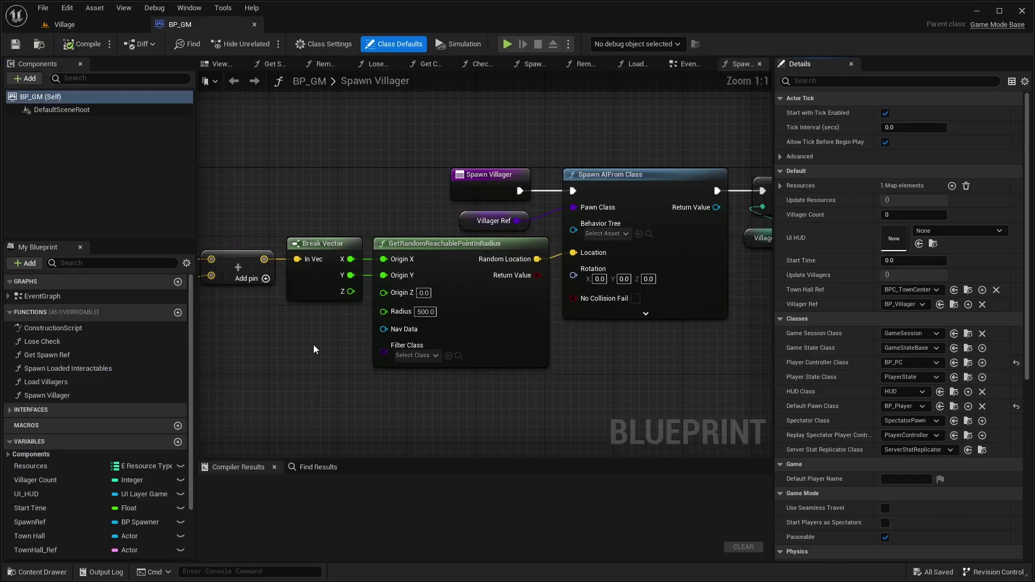
Examine the node sections in the game mode blueprint's Event Graph.
{"action": "left_click", "coordinate": [674, 66]}
{"action": "scroll", "coordinate": [367, 168], "scroll_direction": "down", "scroll_amount": 3}
{"action": "right_click_drag", "start_coordinate": [366, 167], "coordinate": [664, 290]}
{"action": "scroll", "coordinate": [400, 181], "scroll_direction": "up", "scroll_amount": 4}
{"action": "right_click_drag", "start_coordinate": [395, 185], "coordinate": [461, 202]}
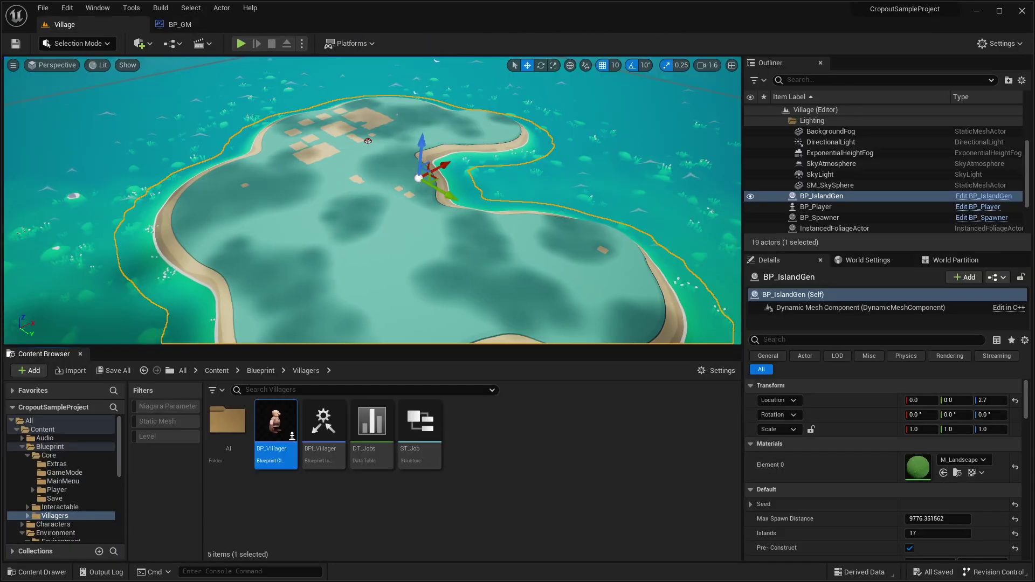
Open the BP_Villager blueprint from the Villagers folder and view its character model.
{"action": "double_click", "coordinate": [284, 404]}
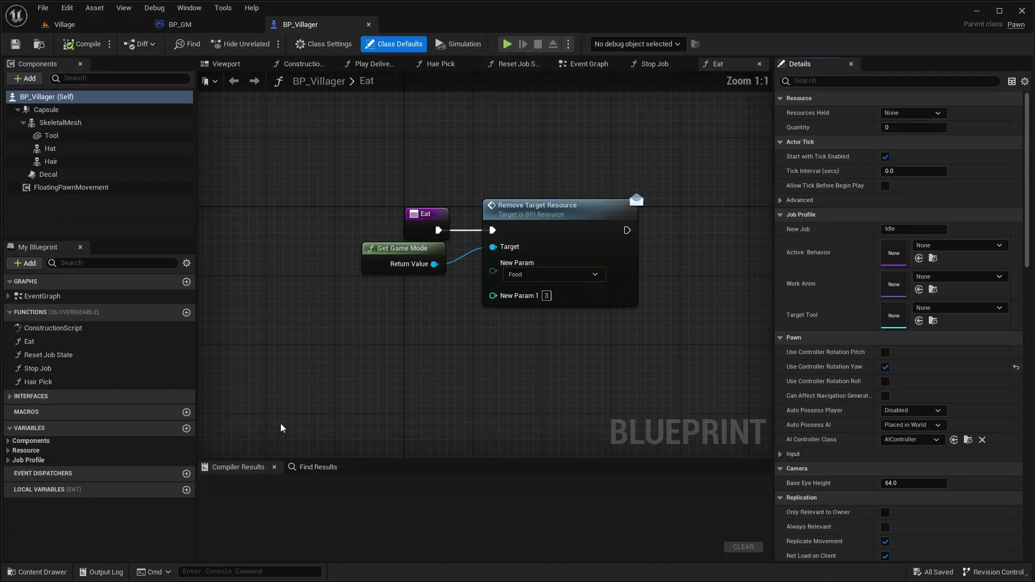
{"action": "right_click_drag", "start_coordinate": [597, 257], "coordinate": [597, 258]}
{"action": "key", "text": "d"}
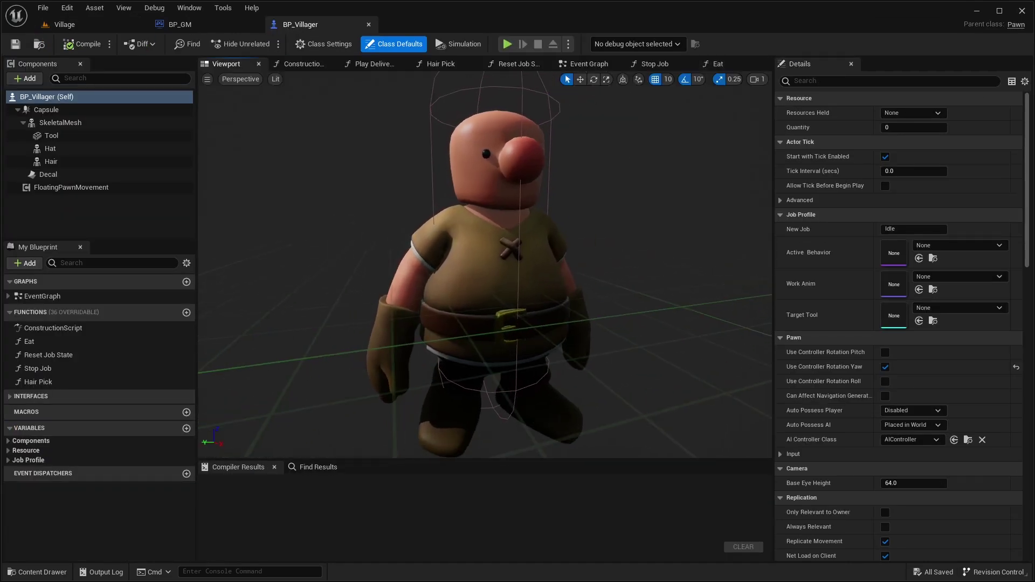
Examine the Start Eat timer section in the villager's Event Graph and the Eat function it calls.
{"action": "left_click", "coordinate": [594, 65]}
{"action": "scroll", "coordinate": [563, 177], "scroll_direction": "down", "scroll_amount": 3}
{"action": "scroll", "coordinate": [547, 176], "scroll_direction": "up", "scroll_amount": 2}
{"action": "right_click_drag", "start_coordinate": [545, 174], "coordinate": [537, 400]}
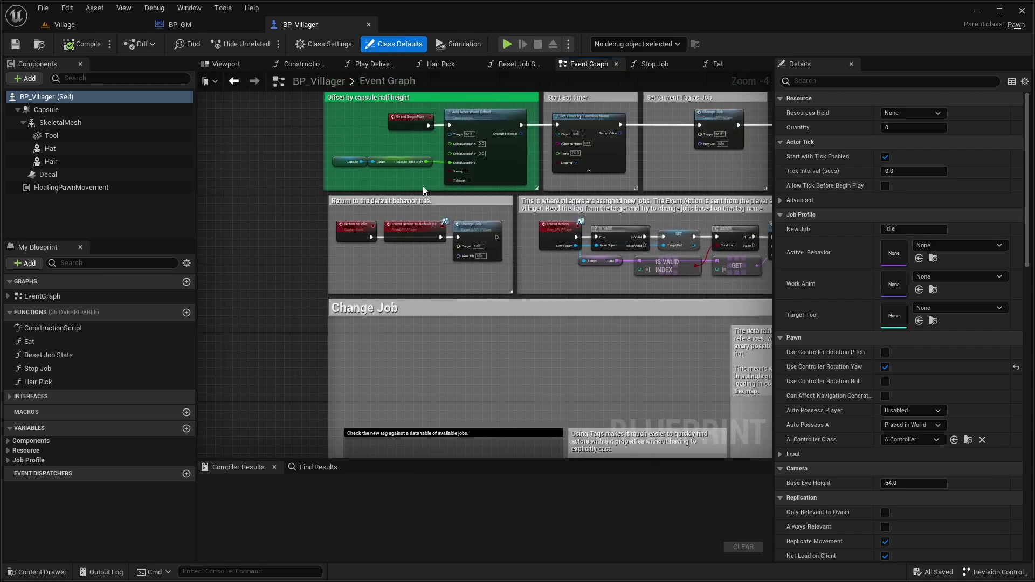
{"action": "right_click_drag", "start_coordinate": [422, 189], "coordinate": [431, 218]}
{"action": "scroll", "coordinate": [555, 174], "scroll_direction": "up", "scroll_amount": 3}
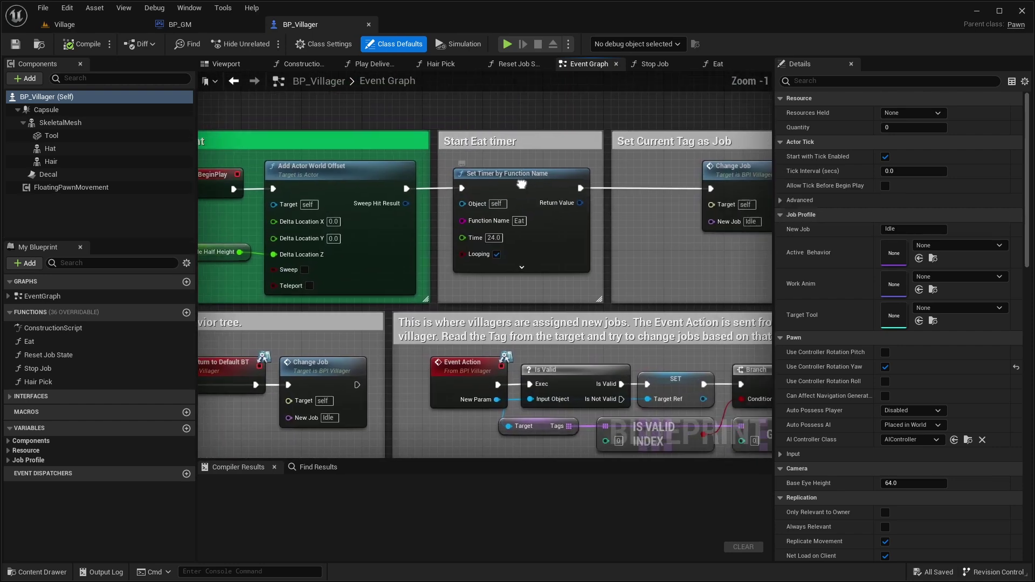
{"action": "left_click", "coordinate": [545, 171]}
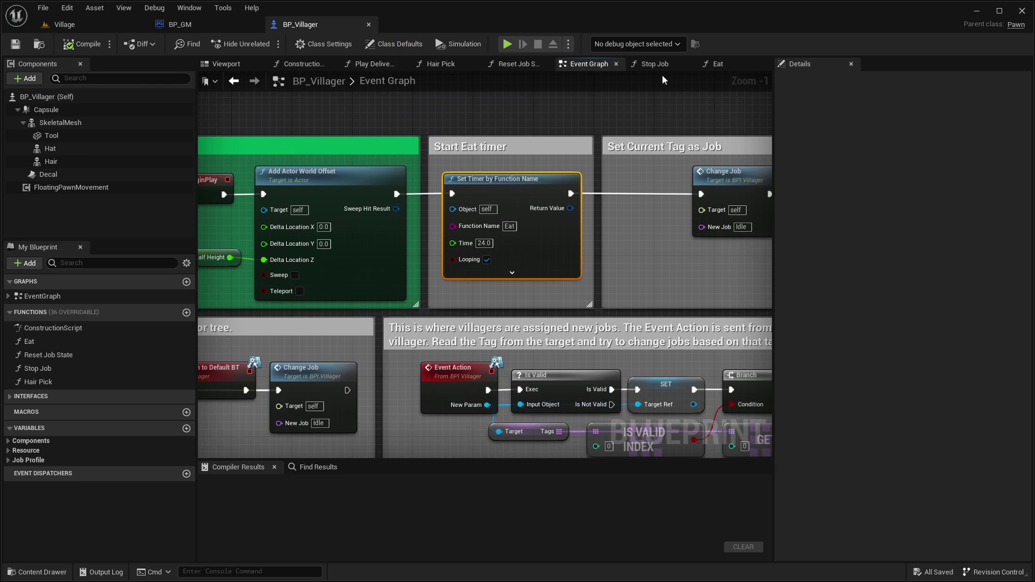
{"action": "left_click", "coordinate": [718, 65]}
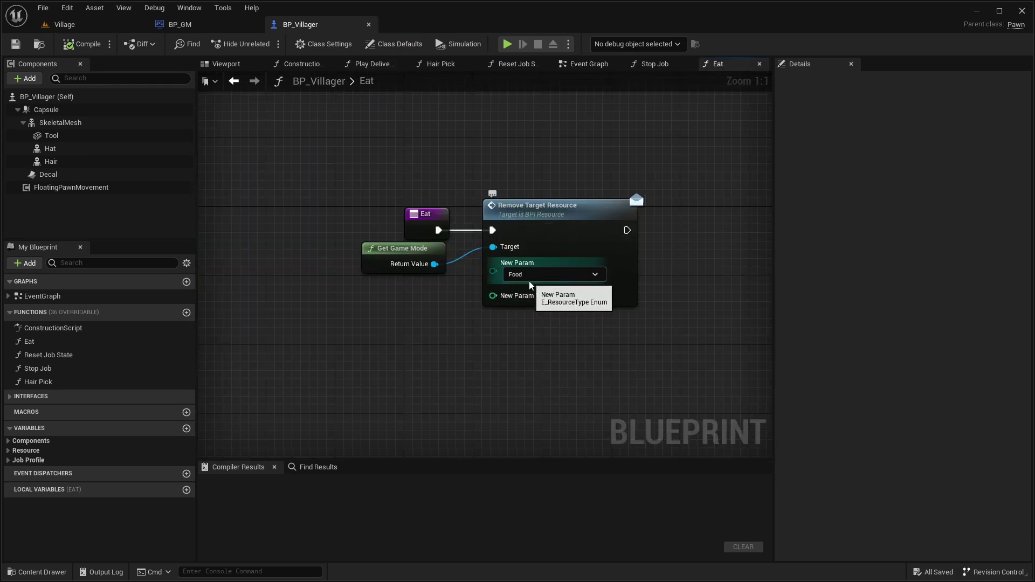
Examine the Change Job section of the villager's Event Graph, including the check against the jobs data table.
{"action": "left_click", "coordinate": [588, 64]}
{"action": "scroll", "coordinate": [574, 161], "scroll_direction": "down", "scroll_amount": 4}
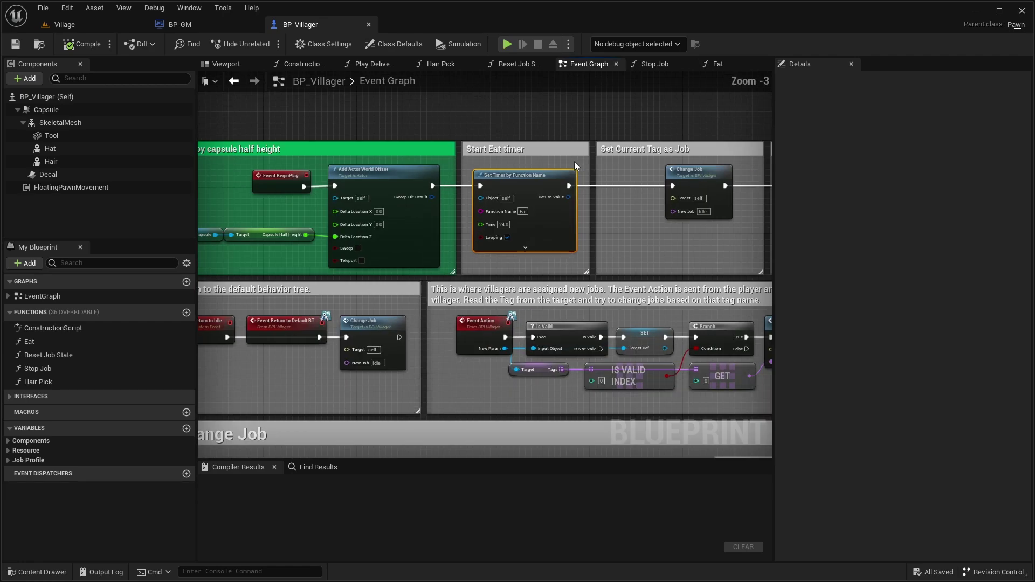
{"action": "right_click_drag", "start_coordinate": [575, 252], "coordinate": [561, 132]}
{"action": "scroll", "coordinate": [391, 249], "scroll_direction": "up", "scroll_amount": 1}
{"action": "right_click_drag", "start_coordinate": [373, 238], "coordinate": [374, 172]}
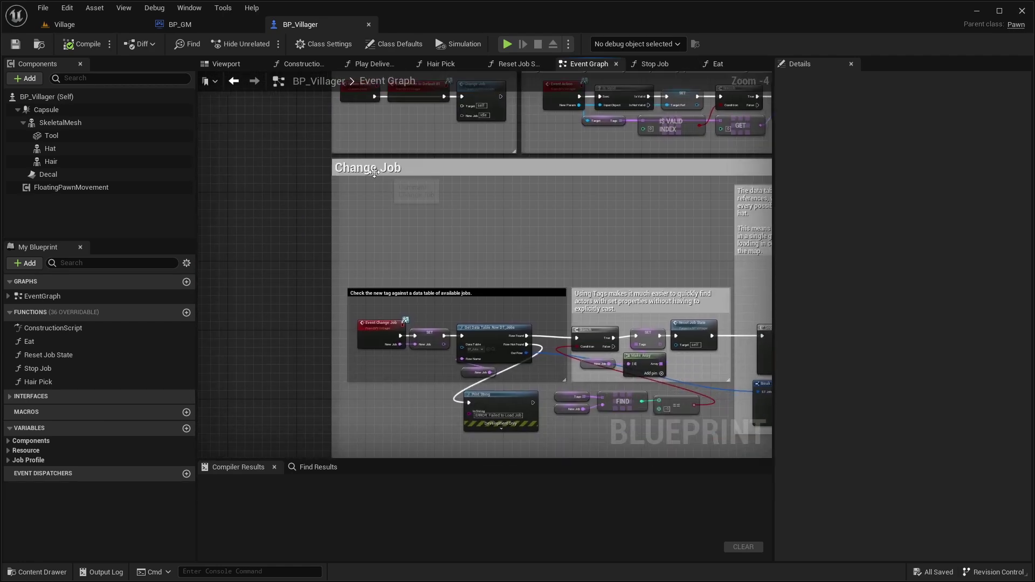
{"action": "right_click_drag", "start_coordinate": [446, 247], "coordinate": [432, 200]}
{"action": "scroll", "coordinate": [464, 296], "scroll_direction": "up", "scroll_amount": 2}
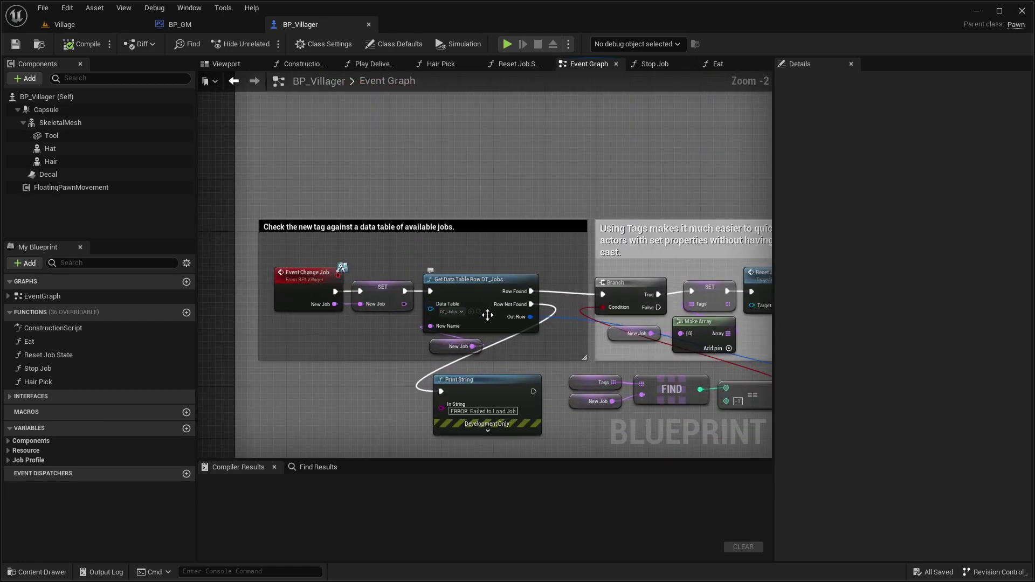
Open the DT_Jobs data table and review the behaviour tree, animation, hat and tool of the Food, Wood, Stone, Farming and Build rows.
{"action": "left_click", "coordinate": [479, 312]}
{"action": "double_click", "coordinate": [372, 431]}
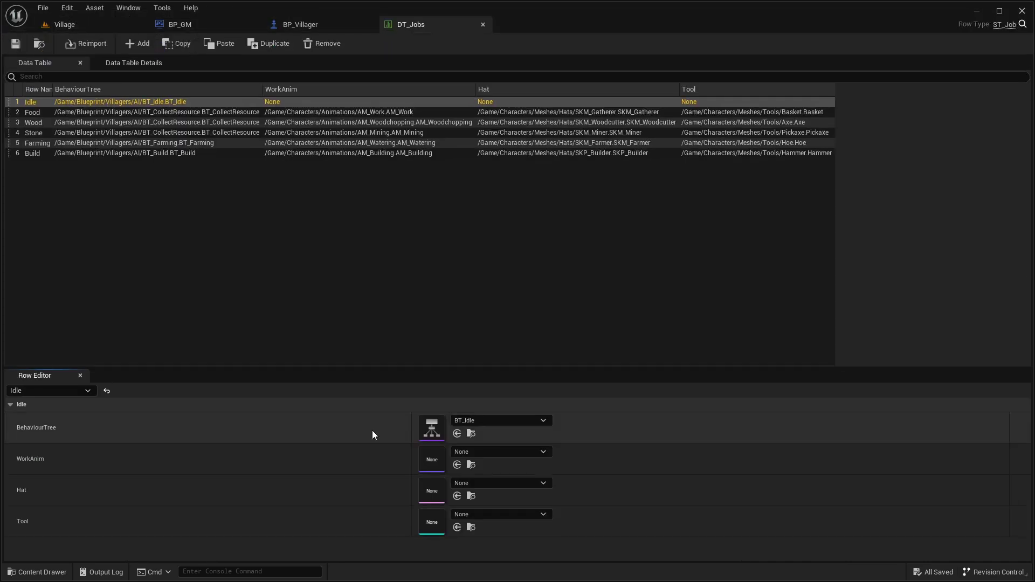
{"action": "left_click", "coordinate": [157, 114]}
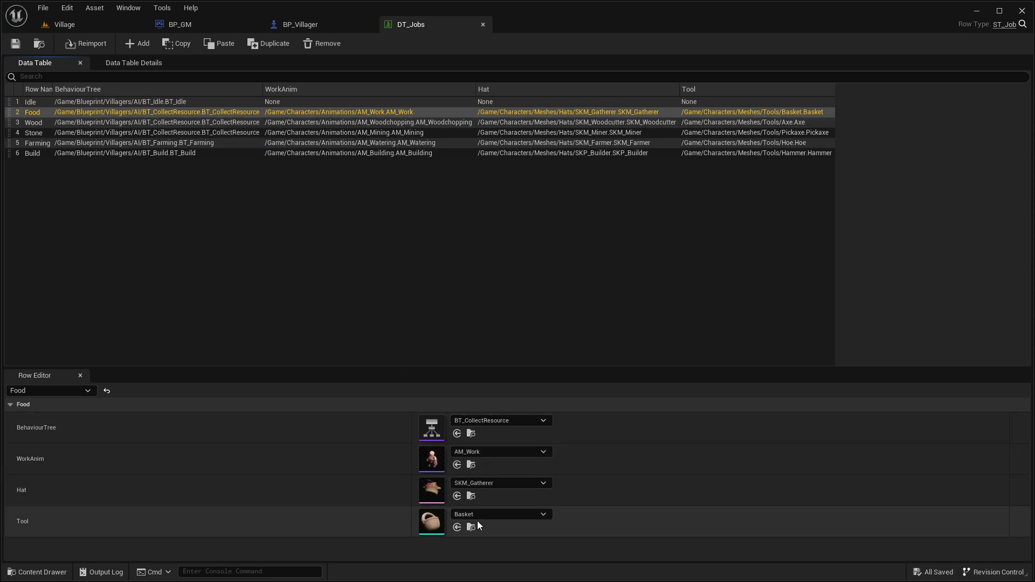
{"action": "left_click", "coordinate": [438, 123]}
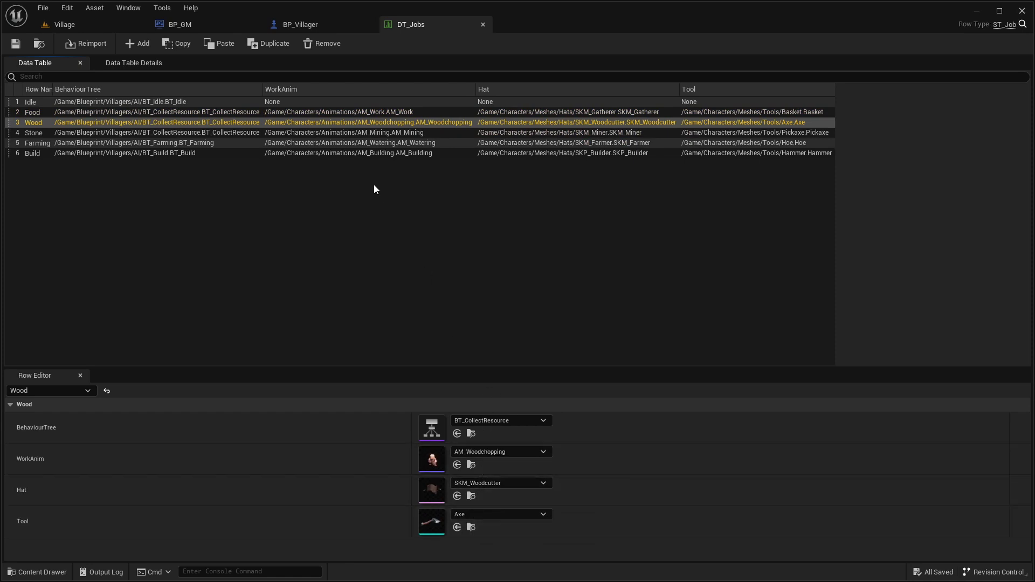
{"action": "left_click", "coordinate": [388, 133]}
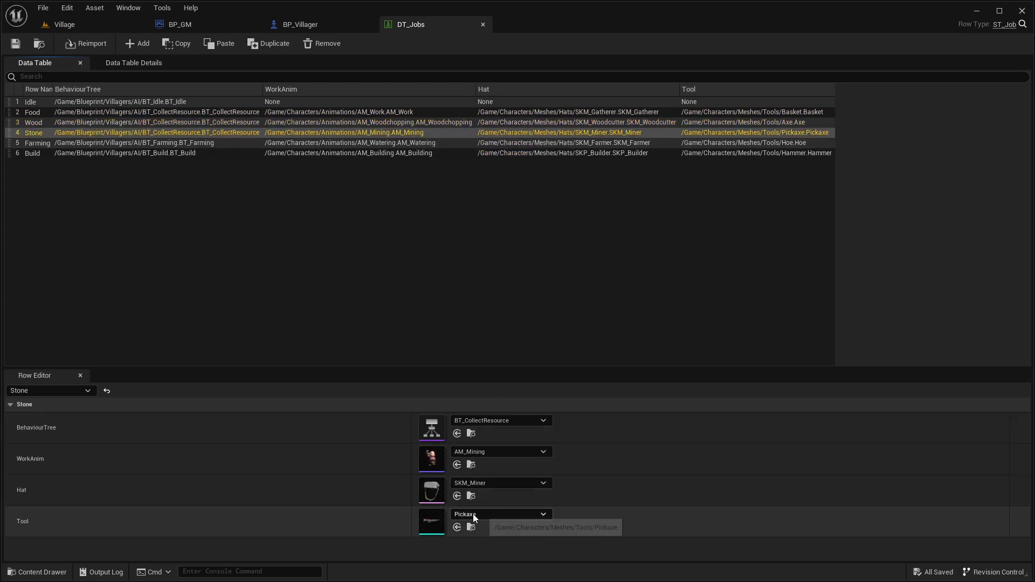
{"action": "left_click", "coordinate": [291, 143]}
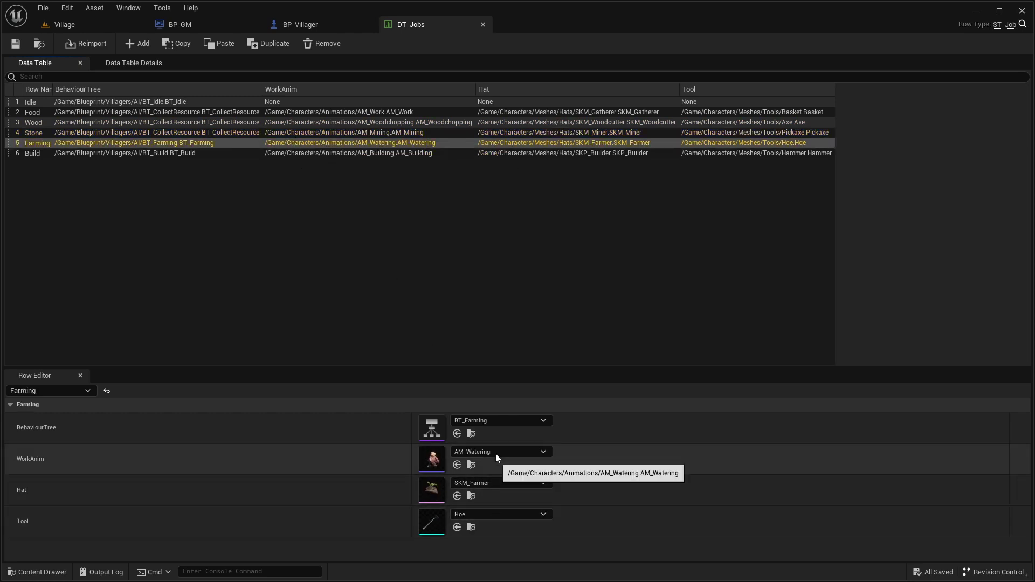
{"action": "left_click", "coordinate": [402, 153]}
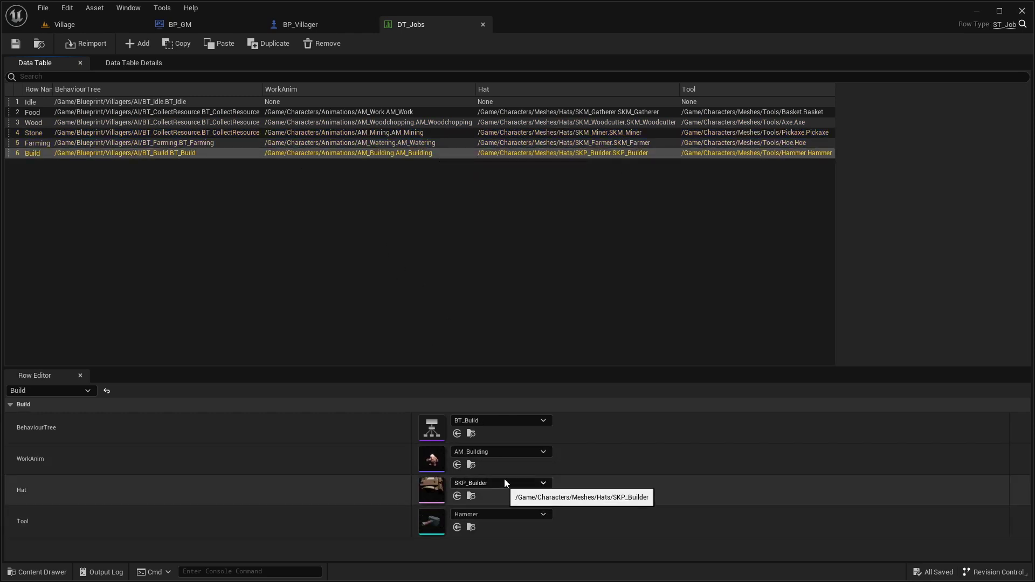
{"action": "left_click", "coordinate": [432, 113]}
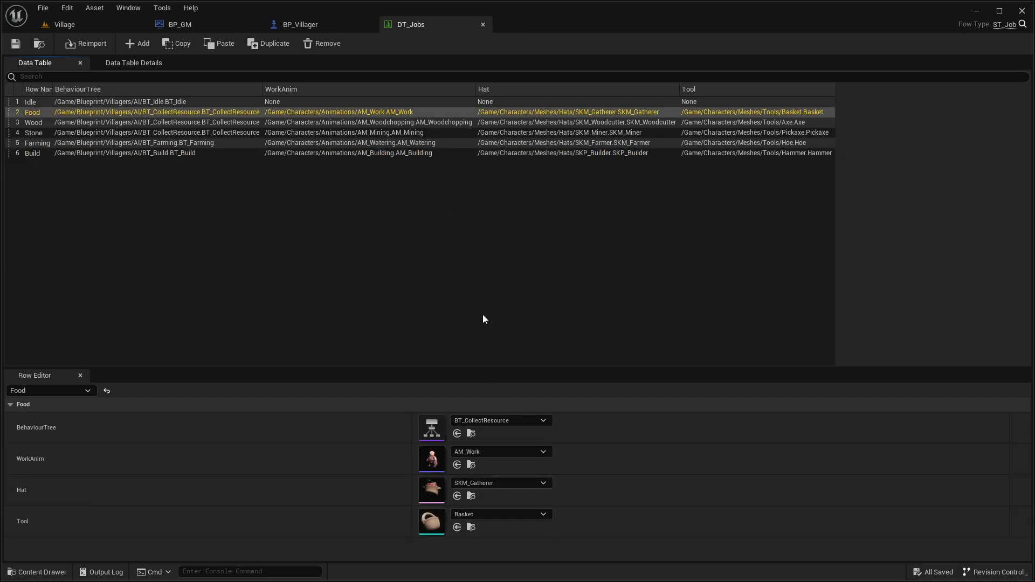
Review the behaviour tree, work animation, hat and tool assigned to the Wood, Stone, Farming and Build rows.
{"action": "left_click", "coordinate": [436, 121]}
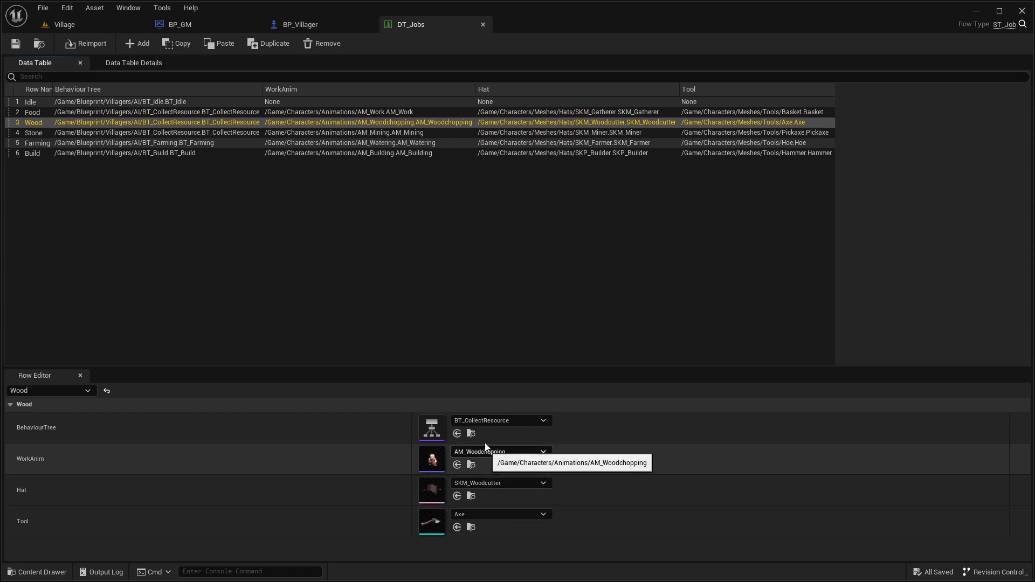
{"action": "left_click", "coordinate": [386, 134]}
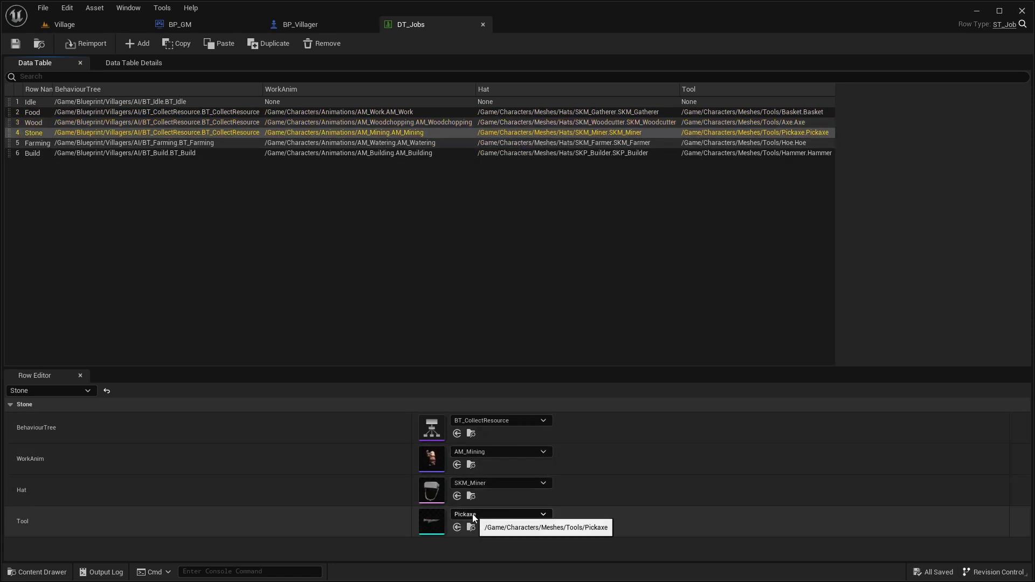
{"action": "left_click", "coordinate": [291, 142]}
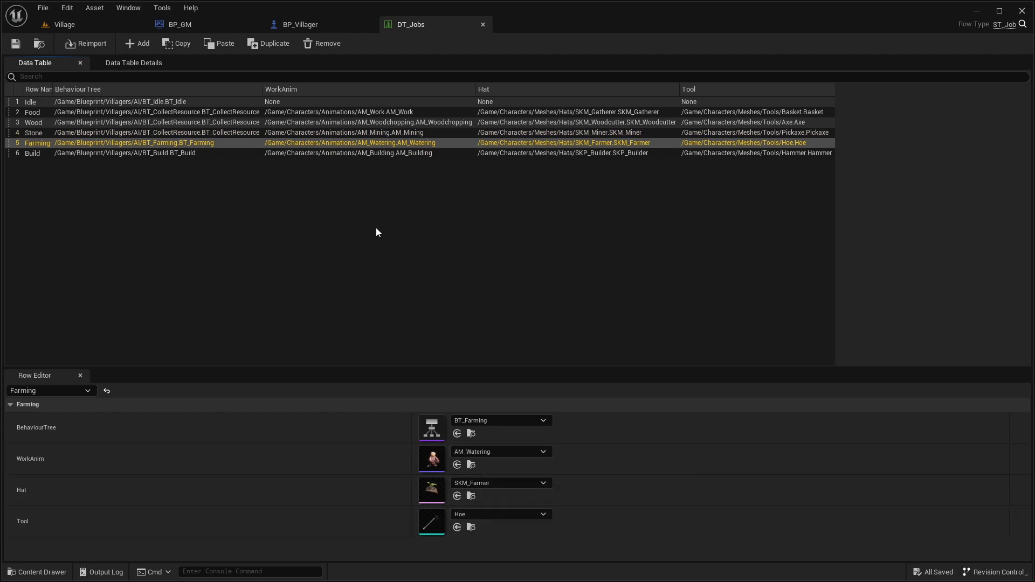
{"action": "left_click", "coordinate": [401, 154]}
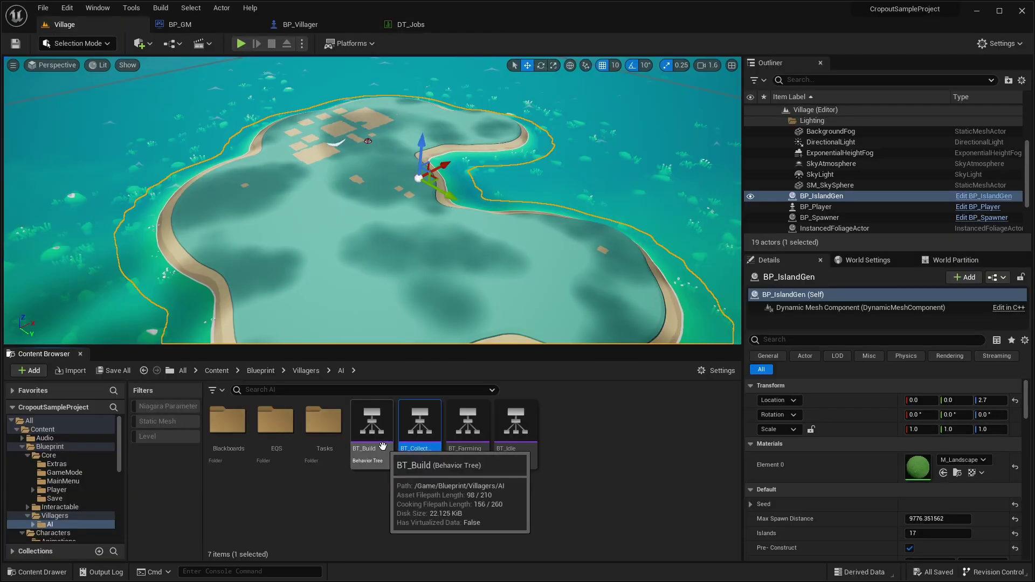
Open the BT_CollectResource behavior tree from the villagers' AI folder and examine its "Move to resource and collect" branch.
{"action": "left_click", "coordinate": [425, 448]}
{"action": "double_click", "coordinate": [426, 448]}
{"action": "right_click_drag", "start_coordinate": [348, 239], "coordinate": [470, 301]}
{"action": "scroll", "coordinate": [287, 326], "scroll_direction": "down", "scroll_amount": 5}
{"action": "scroll", "coordinate": [287, 326], "scroll_direction": "up", "scroll_amount": 5}
{"action": "scroll", "coordinate": [287, 328], "scroll_direction": "up", "scroll_amount": 1}
{"action": "scroll", "coordinate": [420, 302], "scroll_direction": "up", "scroll_amount": 1}
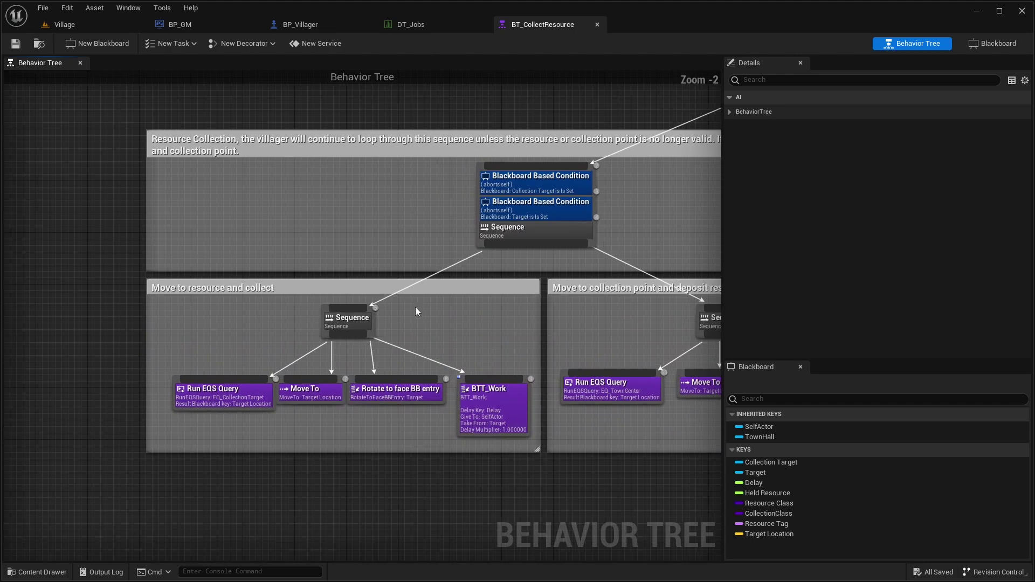
{"action": "scroll", "coordinate": [353, 324], "scroll_direction": "up", "scroll_amount": 1}
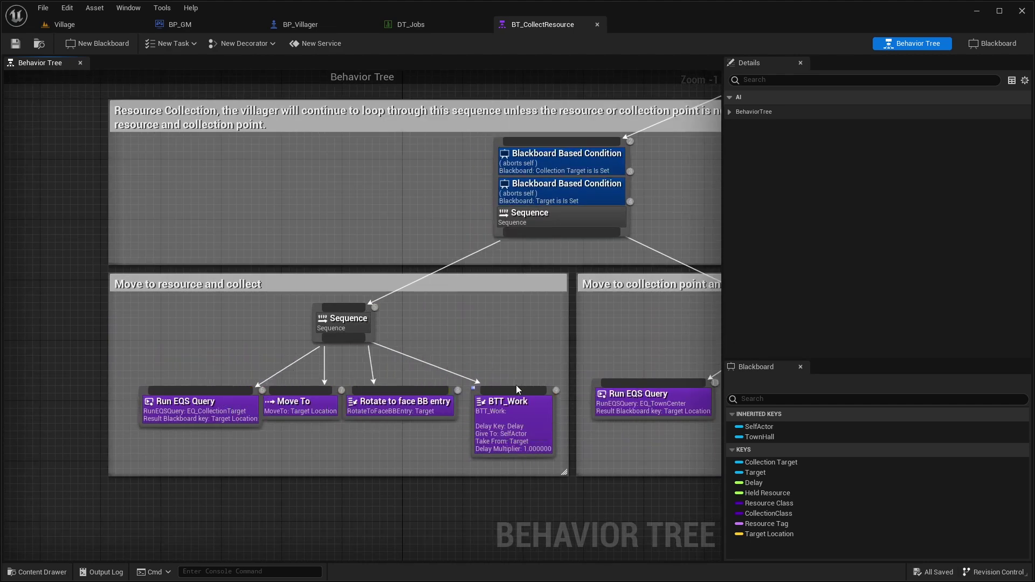
Examine the behavior tree branches for depositing resources at the collection point and looking for the next available resource.
{"action": "right_click_drag", "start_coordinate": [524, 392], "coordinate": [74, 377]}
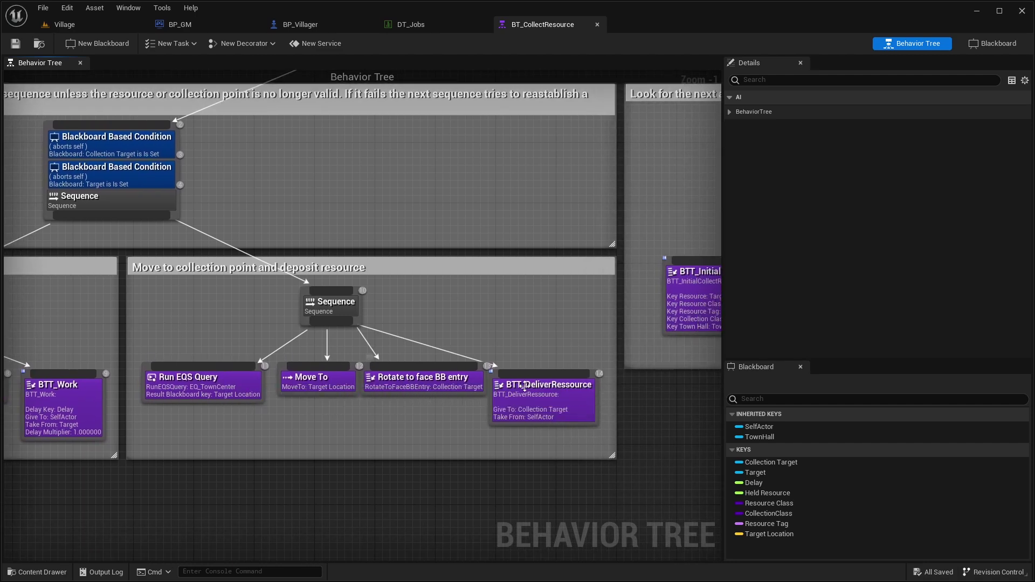
{"action": "scroll", "coordinate": [565, 329], "scroll_direction": "down", "scroll_amount": 1}
{"action": "right_click_drag", "start_coordinate": [526, 326], "coordinate": [237, 342]}
{"action": "right_click_drag", "start_coordinate": [365, 276], "coordinate": [173, 323]}
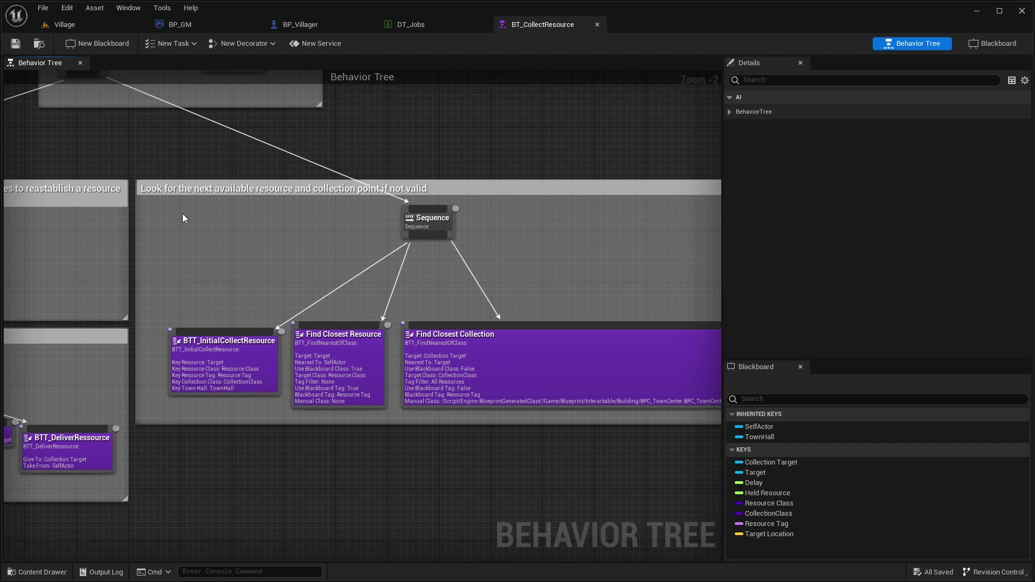
{"action": "scroll", "coordinate": [182, 213], "scroll_direction": "up", "scroll_amount": 1}
{"action": "right_click_drag", "start_coordinate": [202, 222], "coordinate": [98, 218]}
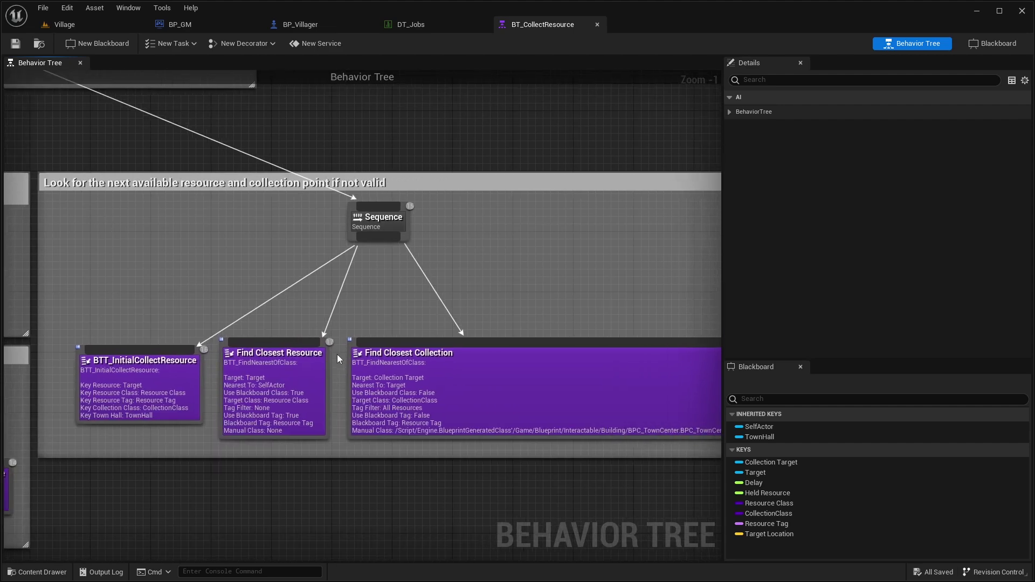
{"action": "right_click_drag", "start_coordinate": [428, 349], "coordinate": [413, 328]}
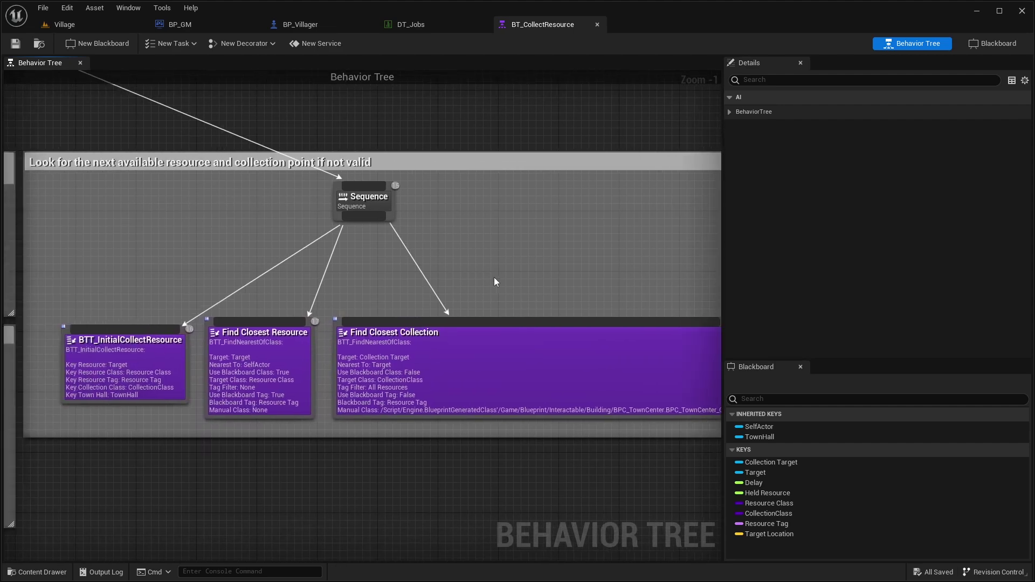
{"action": "right_click_drag", "start_coordinate": [494, 279], "coordinate": [529, 304]}
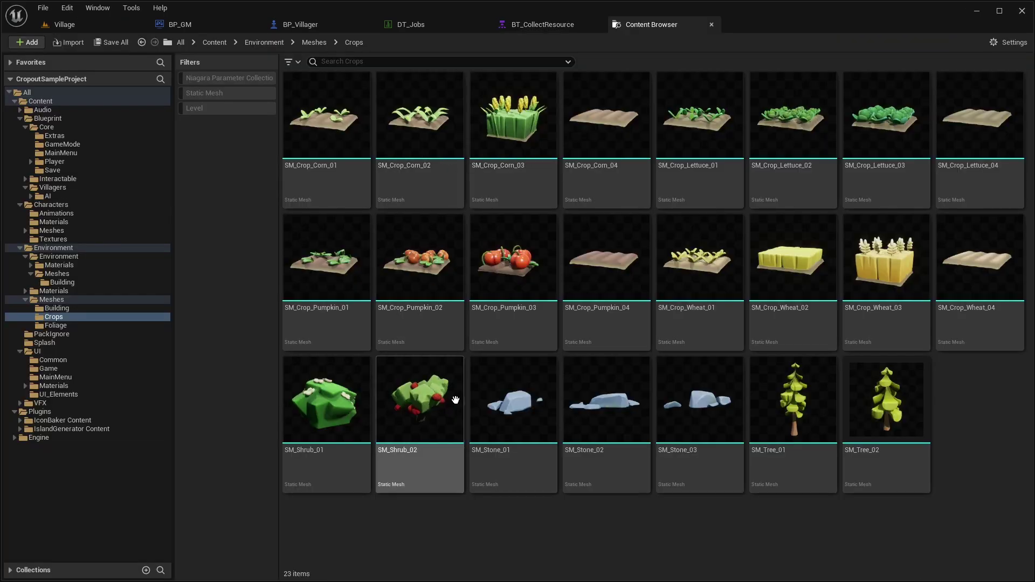
Open crop meshes such as SM_Crop_Corn_03 and SM_Crop_Lettuce_03, view the lettuce from several angles, and close its editor.
{"action": "double_click", "coordinate": [542, 118]}
{"action": "scroll", "coordinate": [584, 219], "scroll_direction": "down", "scroll_amount": 3}
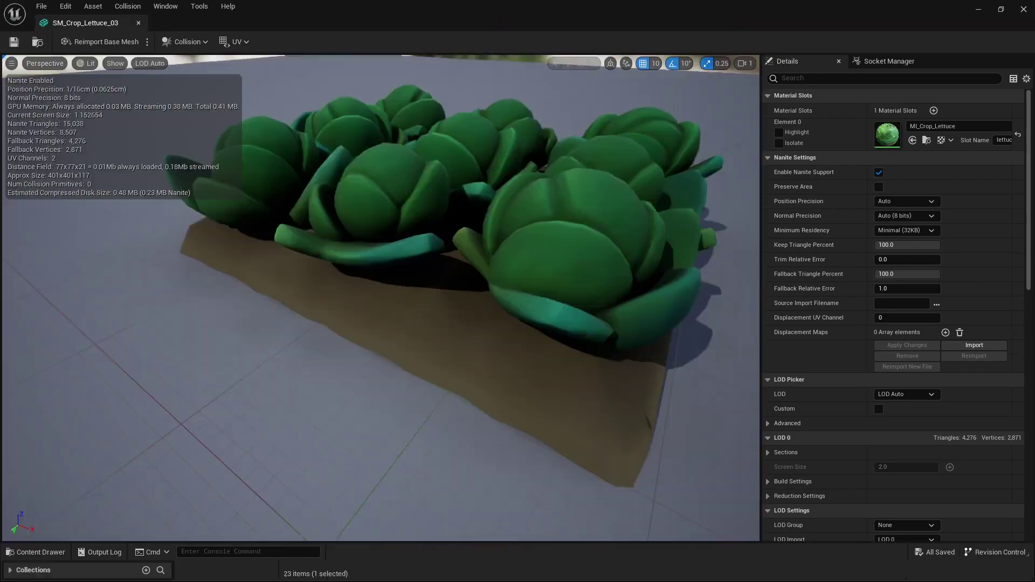
{"action": "right_click_drag", "start_coordinate": [380, 298], "coordinate": [507, 289]}
{"action": "right_click_drag", "start_coordinate": [449, 114], "coordinate": [457, 114]}
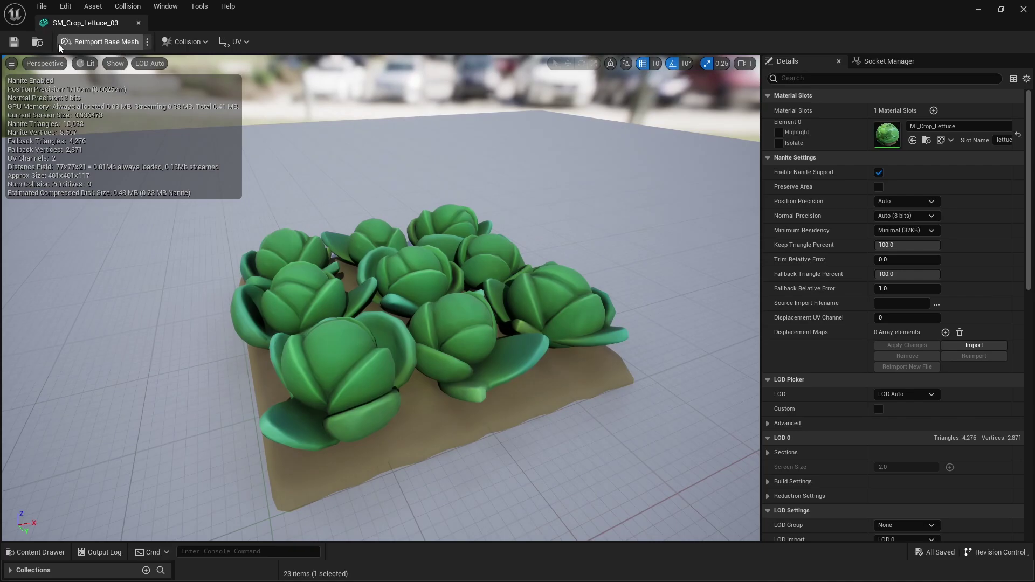
{"action": "left_click", "coordinate": [139, 22]}
View the SM_House_01 and SM_House_02 construction-stage meshes from the Building meshes folder.
{"action": "left_click", "coordinate": [57, 308]}
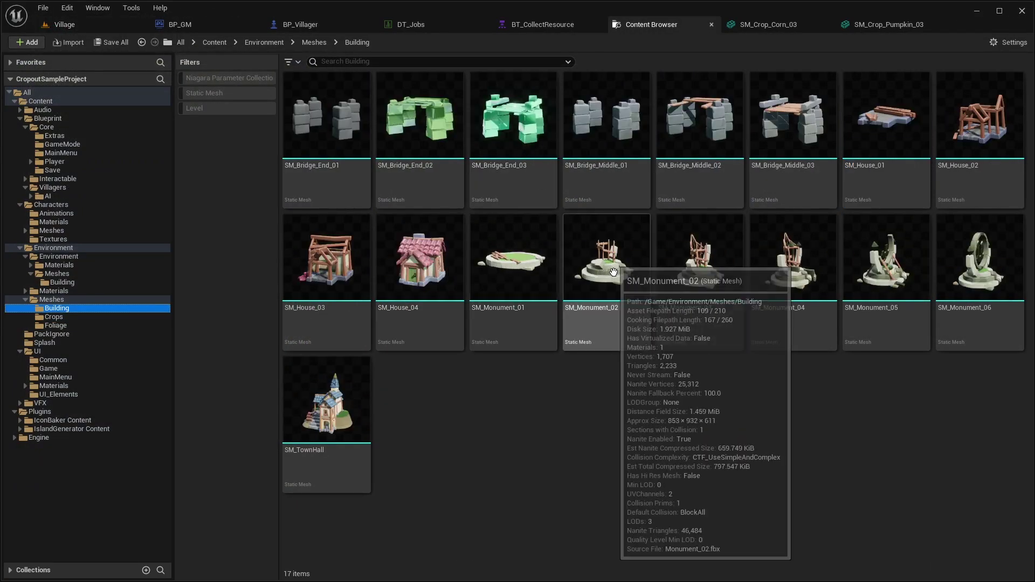
{"action": "double_click", "coordinate": [886, 116]}
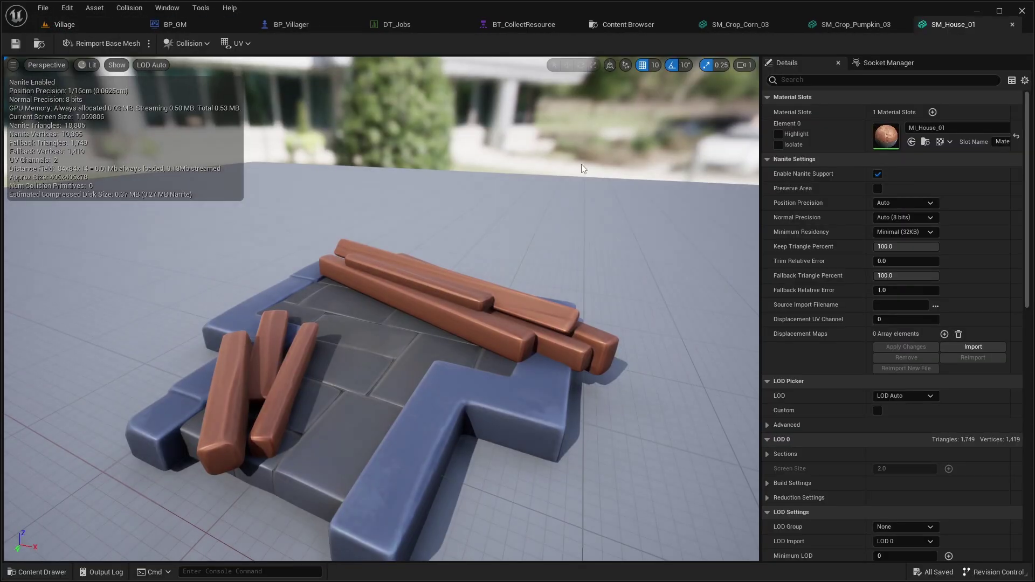
{"action": "left_click", "coordinate": [40, 44]}
{"action": "double_click", "coordinate": [983, 116]}
{"action": "right_click_drag", "start_coordinate": [645, 244], "coordinate": [701, 262]}
{"action": "key", "text": "a"}
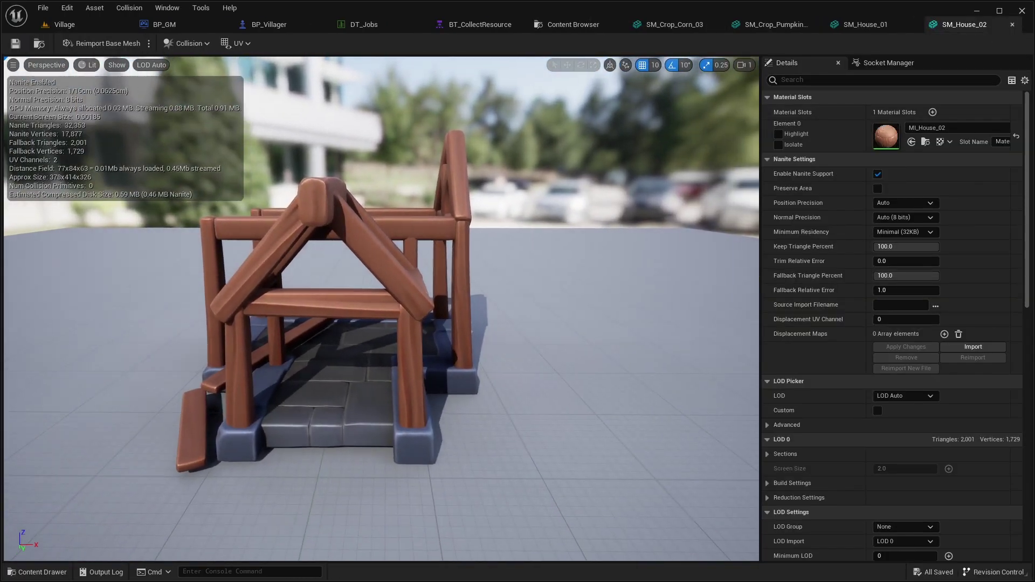
{"action": "left_click_drag", "start_coordinate": [534, 247], "coordinate": [441, 188]}
View the SM_House_03, SM_House_04 and SM_TownHall meshes from the Building folder from several angles.
{"action": "left_click", "coordinate": [40, 47]}
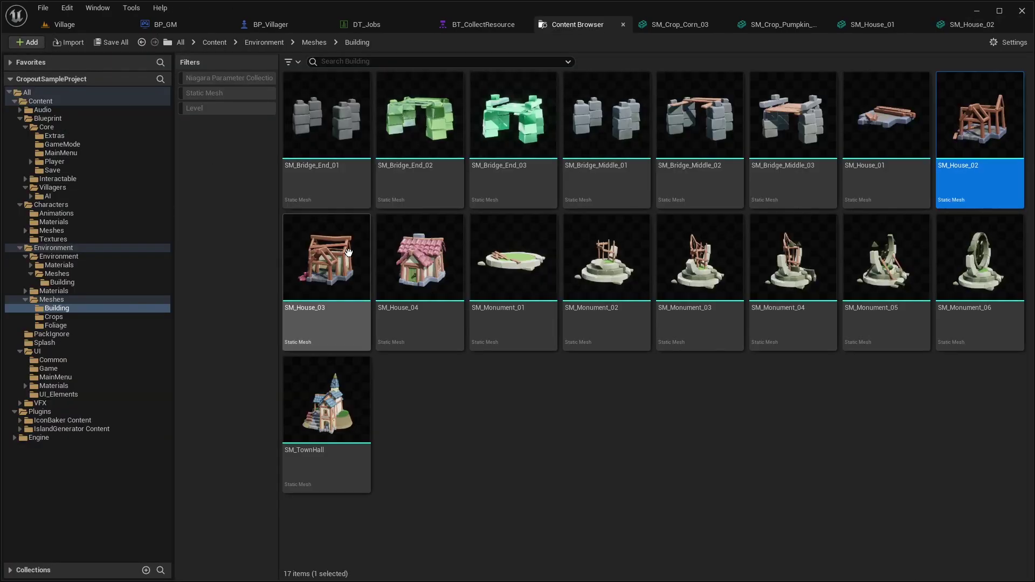
{"action": "double_click", "coordinate": [348, 252]}
{"action": "scroll", "coordinate": [498, 245], "scroll_direction": "down", "scroll_amount": 5}
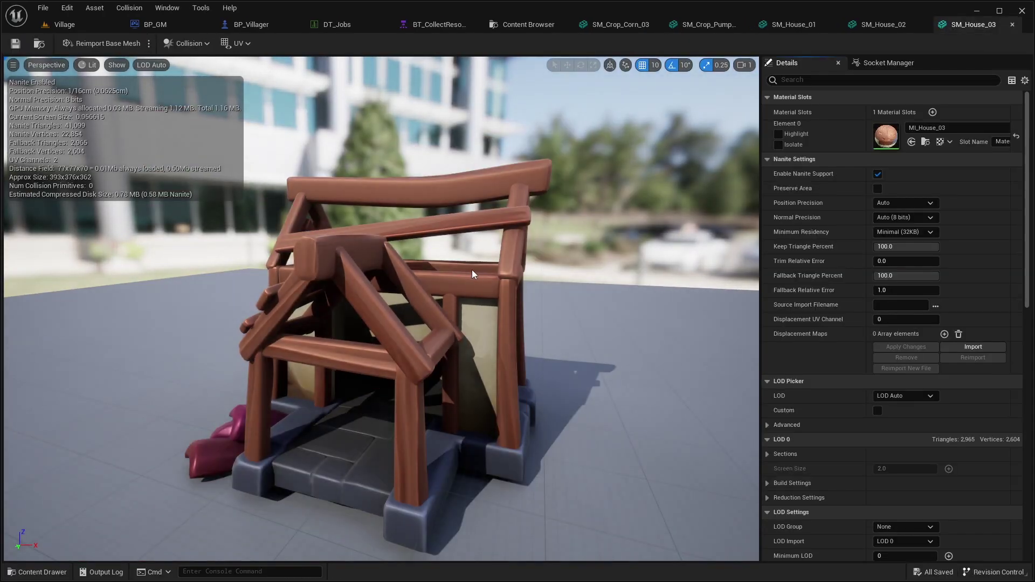
{"action": "left_click", "coordinate": [39, 43]}
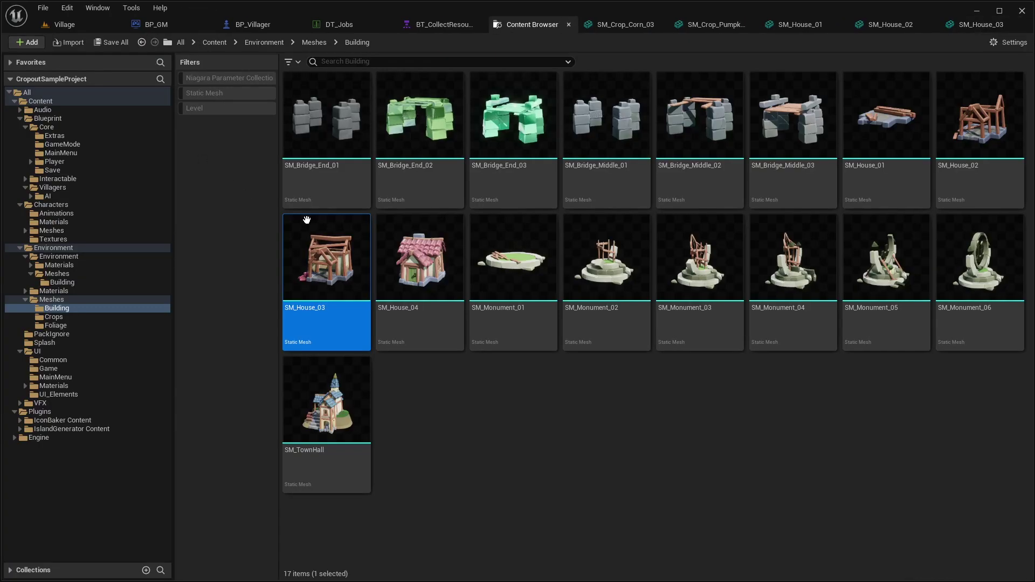
{"action": "double_click", "coordinate": [438, 257]}
{"action": "mouse_move", "coordinate": [438, 258]}
{"action": "left_mouse_down"}
{"action": "mouse_move", "coordinate": [560, 269]}
{"action": "mouse_move", "coordinate": [439, 256]}
{"action": "left_mouse_up"}
{"action": "scroll", "coordinate": [545, 270], "scroll_direction": "down", "scroll_amount": 5}
{"action": "left_click_drag", "start_coordinate": [381, 308], "coordinate": [302, 310]}
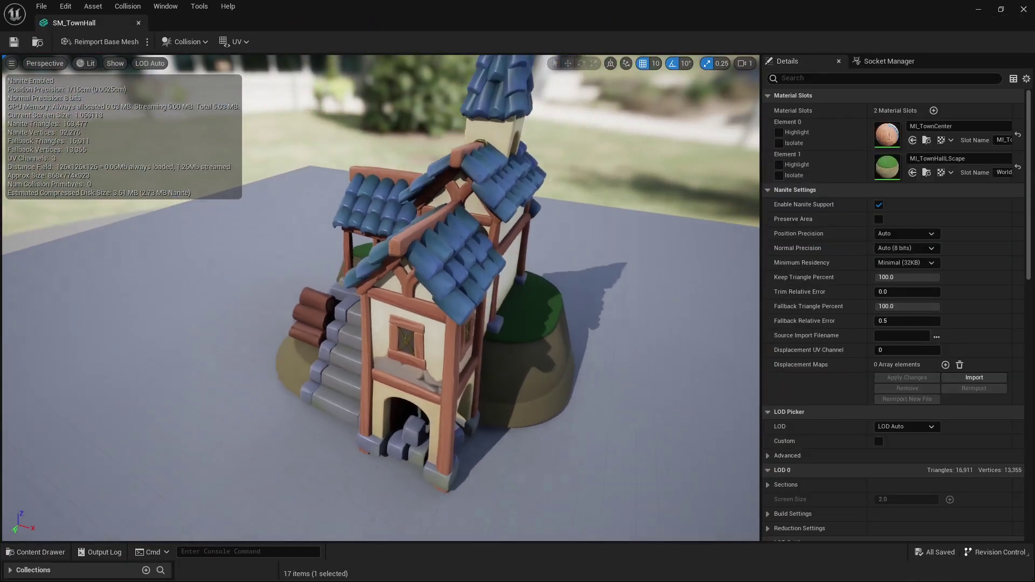
{"action": "left_click_drag", "start_coordinate": [380, 298], "coordinate": [537, 279], "text": "alt"}
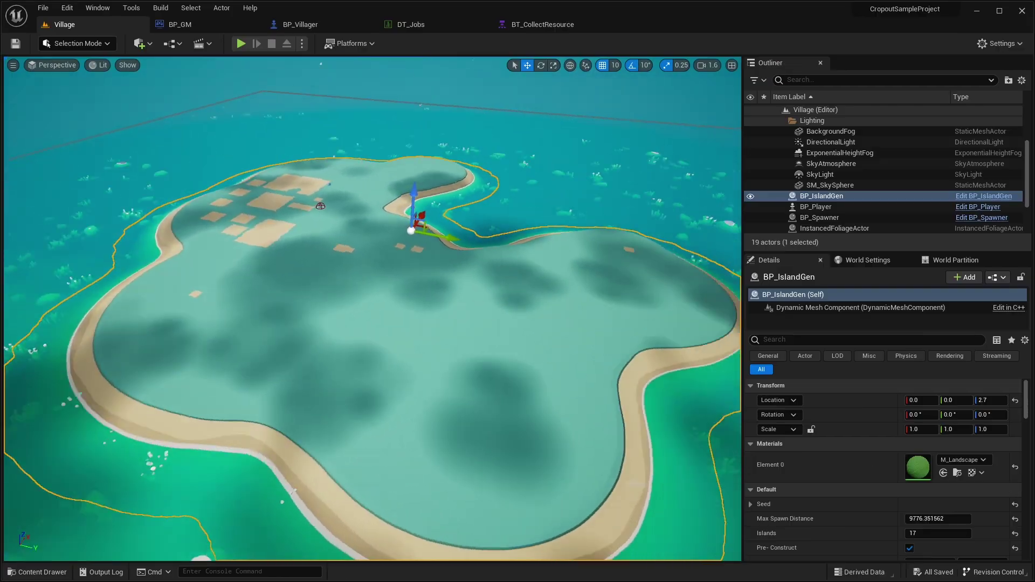
Open the BP_IslandGen blueprint from the Village level and examine the "Set Ref and Clear Old Data" section of Create Island.
{"action": "left_click_drag", "start_coordinate": [383, 296], "coordinate": [426, 296], "text": "alt"}
{"action": "left_click_drag", "start_coordinate": [575, 243], "coordinate": [543, 247], "text": "alt"}
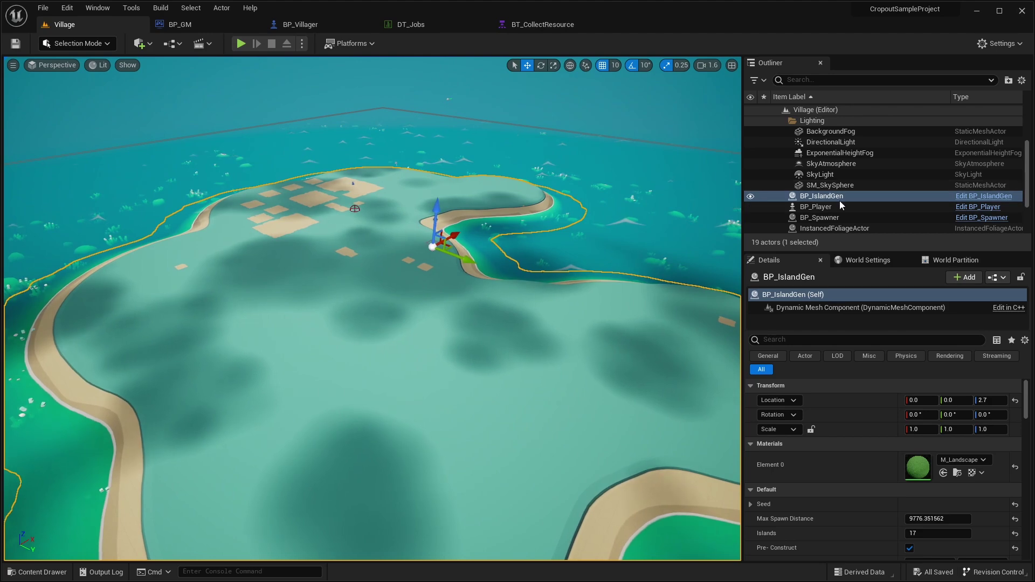
{"action": "left_click", "coordinate": [968, 197]}
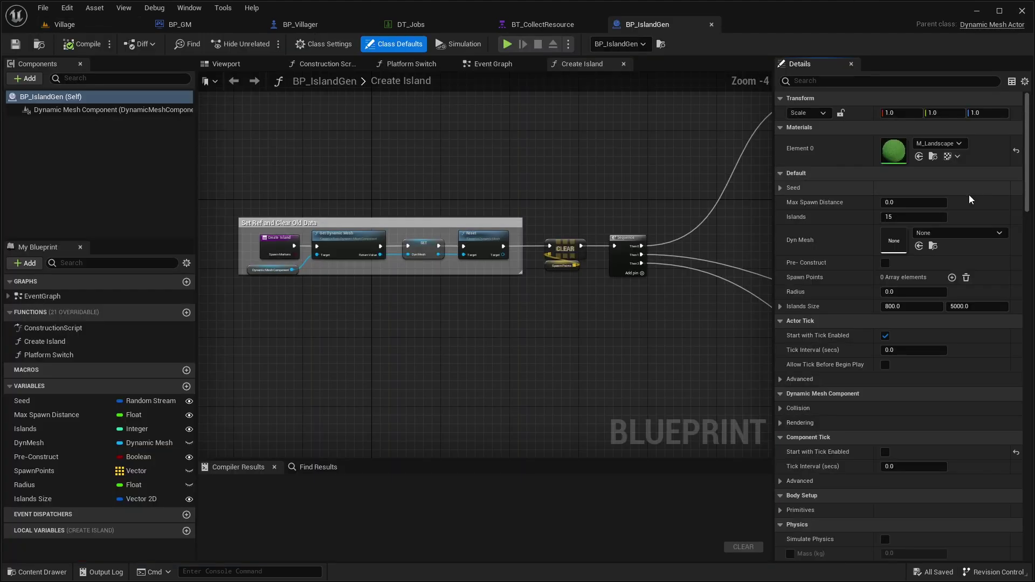
{"action": "scroll", "coordinate": [397, 164], "scroll_direction": "down", "scroll_amount": 4}
{"action": "mouse_move", "coordinate": [510, 173]}
{"action": "right_mouse_down"}
{"action": "mouse_move", "coordinate": [293, 197]}
{"action": "mouse_move", "coordinate": [529, 173]}
{"action": "right_mouse_up"}
{"action": "scroll", "coordinate": [366, 198], "scroll_direction": "up", "scroll_amount": 6}
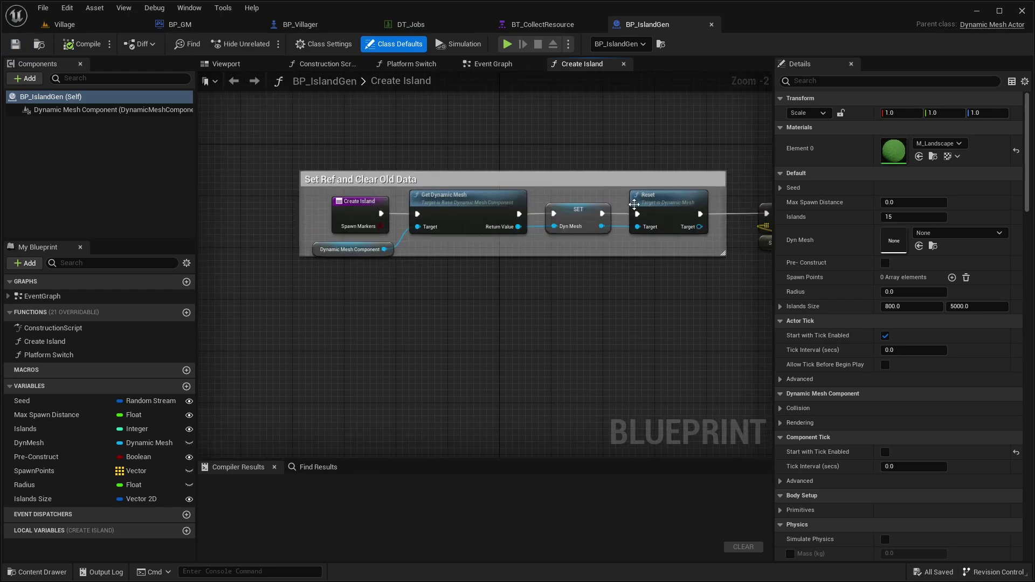
Examine the rest of the Create Island graph, including the mesh release, game mode completion event and island colour sections.
{"action": "right_click_drag", "start_coordinate": [631, 205], "coordinate": [358, 207]}
{"action": "right_click_drag", "start_coordinate": [570, 176], "coordinate": [341, 227]}
{"action": "scroll", "coordinate": [342, 227], "scroll_direction": "down", "scroll_amount": 2}
{"action": "right_click_drag", "start_coordinate": [413, 199], "coordinate": [70, 319]}
{"action": "right_click_drag", "start_coordinate": [546, 308], "coordinate": [525, 112]}
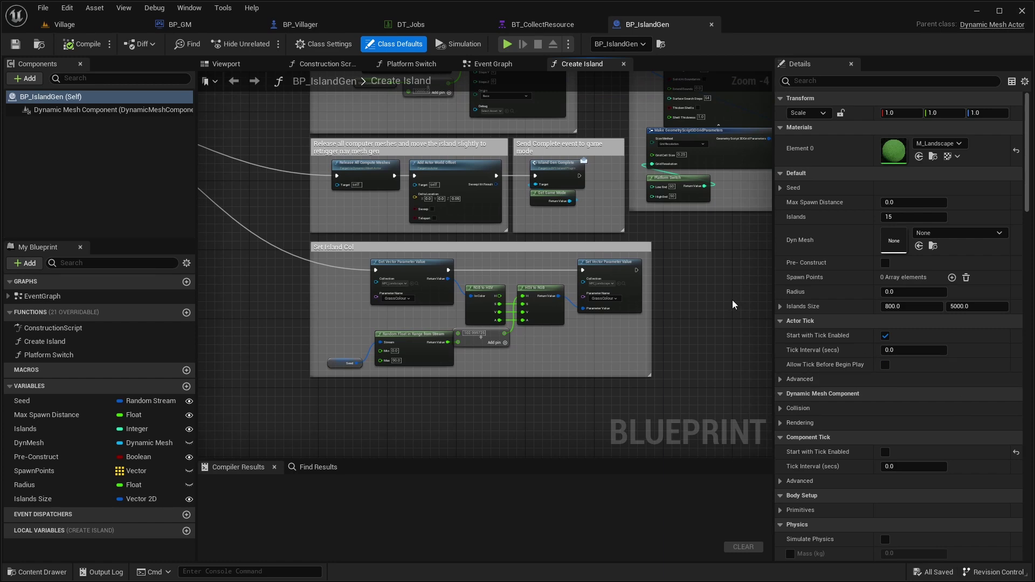
{"action": "right_click_drag", "start_coordinate": [733, 305], "coordinate": [526, 434]}
{"action": "right_click_drag", "start_coordinate": [606, 233], "coordinate": [553, 348]}
Dock the Content Browser in the Village level editor and open the UI_Build widget blueprint from the UI_Elements folder.
{"action": "left_click", "coordinate": [87, 25]}
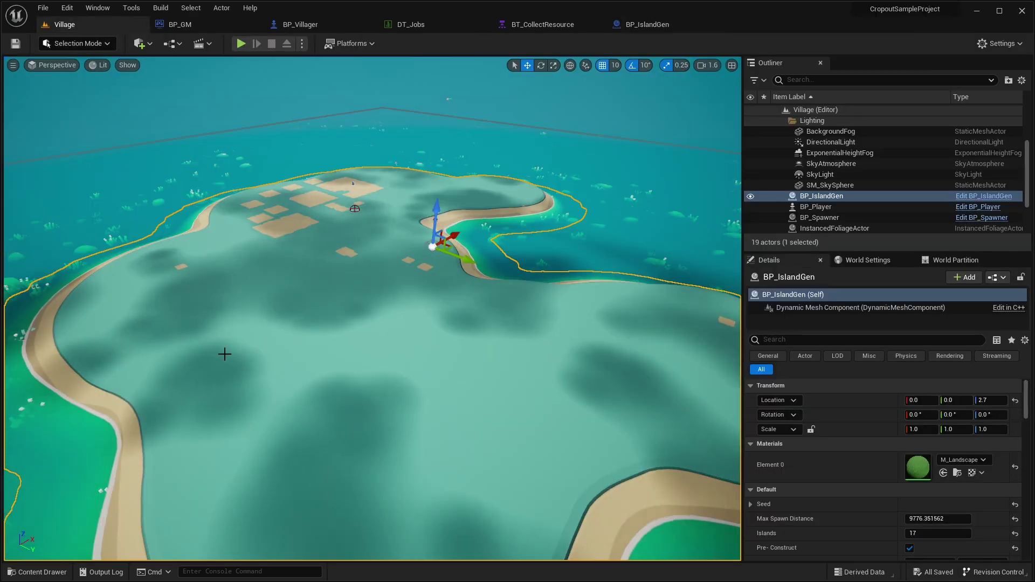
{"action": "left_click", "coordinate": [38, 572]}
{"action": "left_click", "coordinate": [940, 380]}
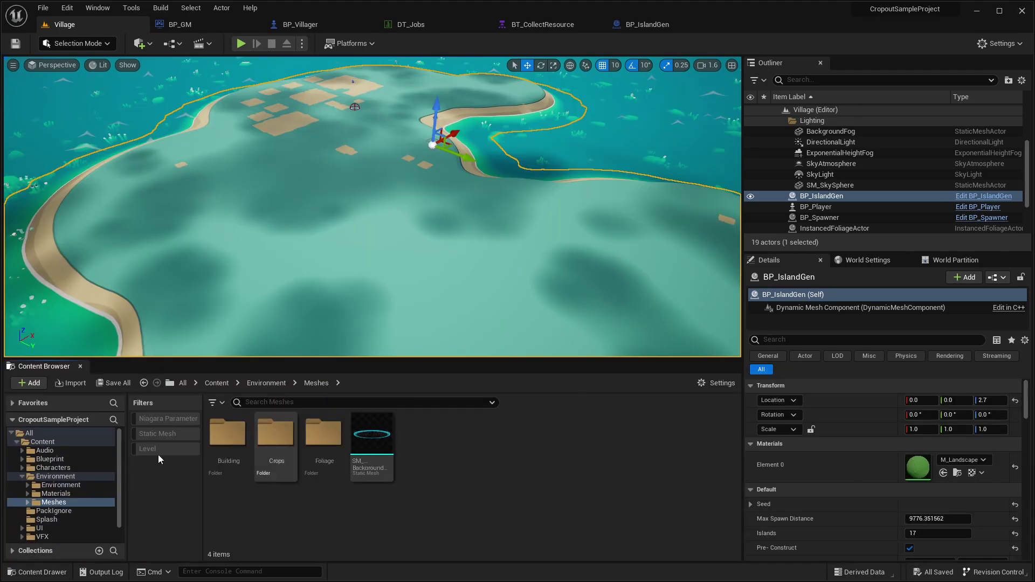
{"action": "double_click", "coordinate": [40, 527]}
{"action": "double_click", "coordinate": [419, 447]}
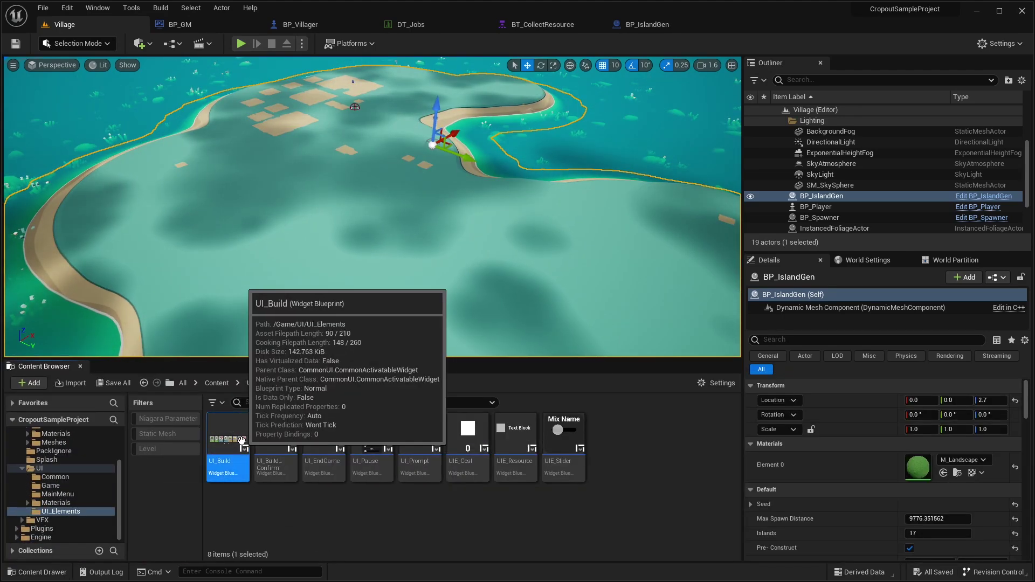
{"action": "double_click", "coordinate": [247, 444]}
{"action": "scroll", "coordinate": [284, 416], "scroll_direction": "up", "scroll_amount": 2}
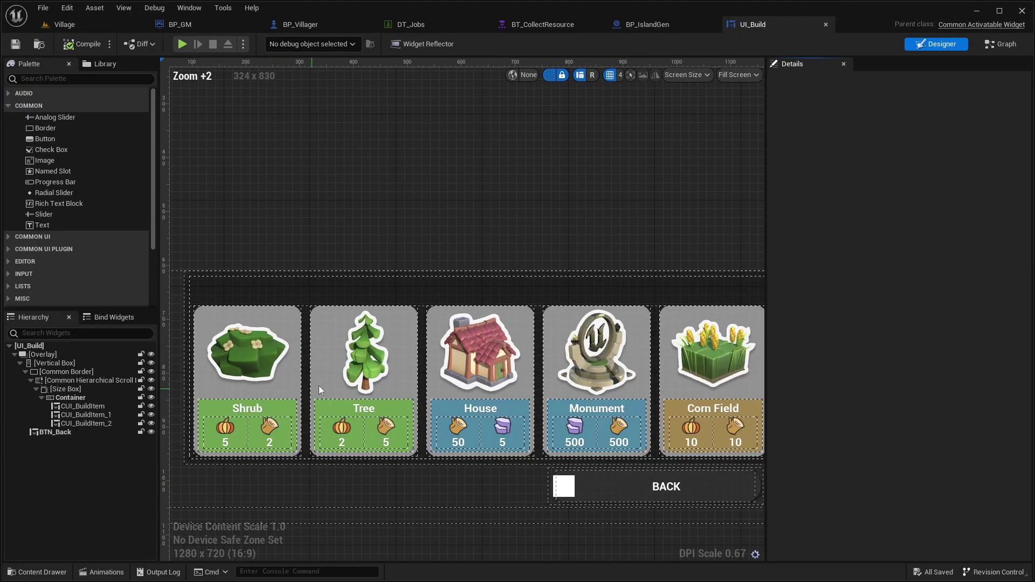
Review the row of build item cards and their resource costs across the UI_Build layout.
{"action": "right_click_drag", "start_coordinate": [509, 293], "coordinate": [353, 293]}
{"action": "right_click_drag", "start_coordinate": [707, 319], "coordinate": [518, 321]}
{"action": "mouse_move", "coordinate": [684, 319]}
{"action": "right_mouse_down"}
{"action": "mouse_move", "coordinate": [478, 327]}
{"action": "mouse_move", "coordinate": [670, 326]}
{"action": "right_mouse_up"}
{"action": "right_click_drag", "start_coordinate": [461, 317], "coordinate": [498, 362]}
{"action": "scroll", "coordinate": [590, 347], "scroll_direction": "down", "scroll_amount": 2}
View the UI_Pause widget's menu buttons and audio sliders, and return to the UI content folder in the Village level.
{"action": "left_click", "coordinate": [39, 46]}
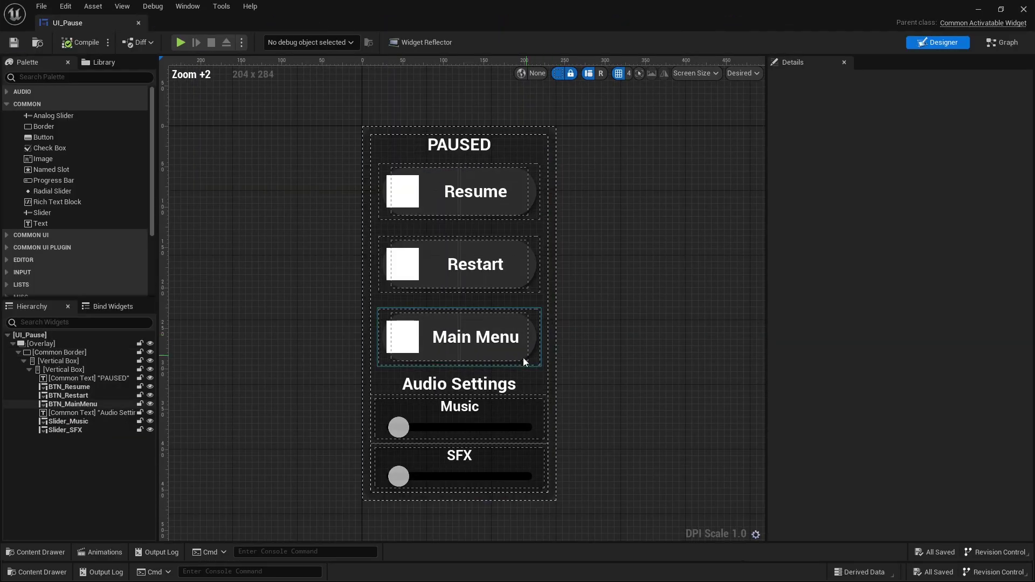
{"action": "left_click", "coordinate": [496, 423]}
{"action": "left_click", "coordinate": [525, 349]}
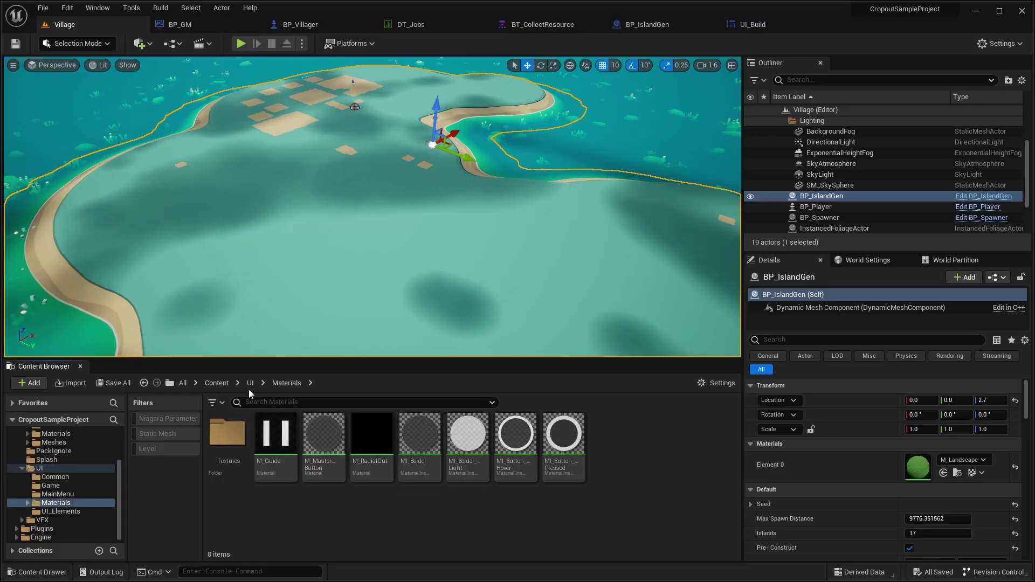
{"action": "left_click", "coordinate": [249, 383]}
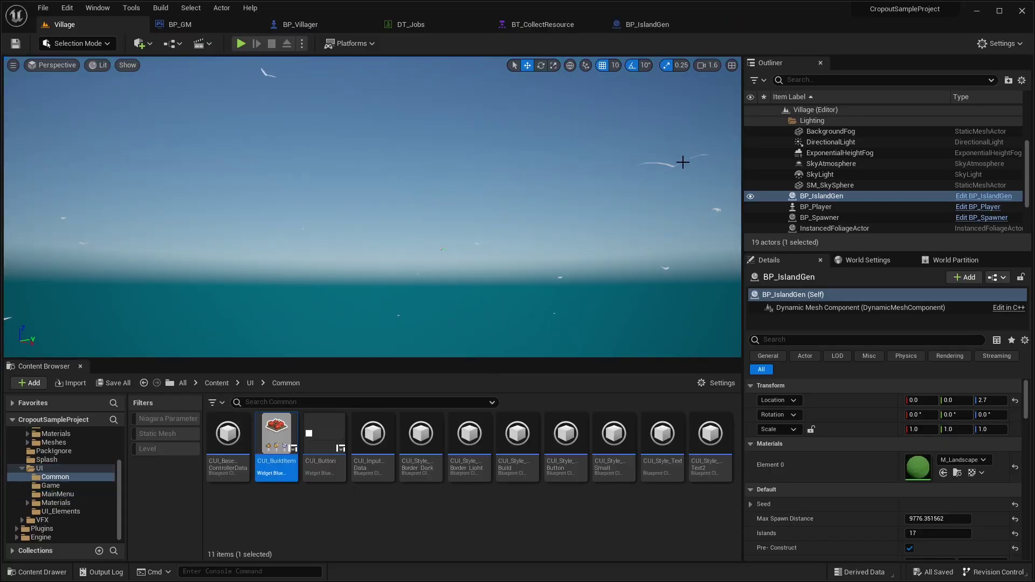
Select the SkyAtmosphere actor and open the NS_BirdFlying Niagara system from the VFX folder to examine its HangingParticulates emitter.
{"action": "left_click", "coordinate": [800, 165]}
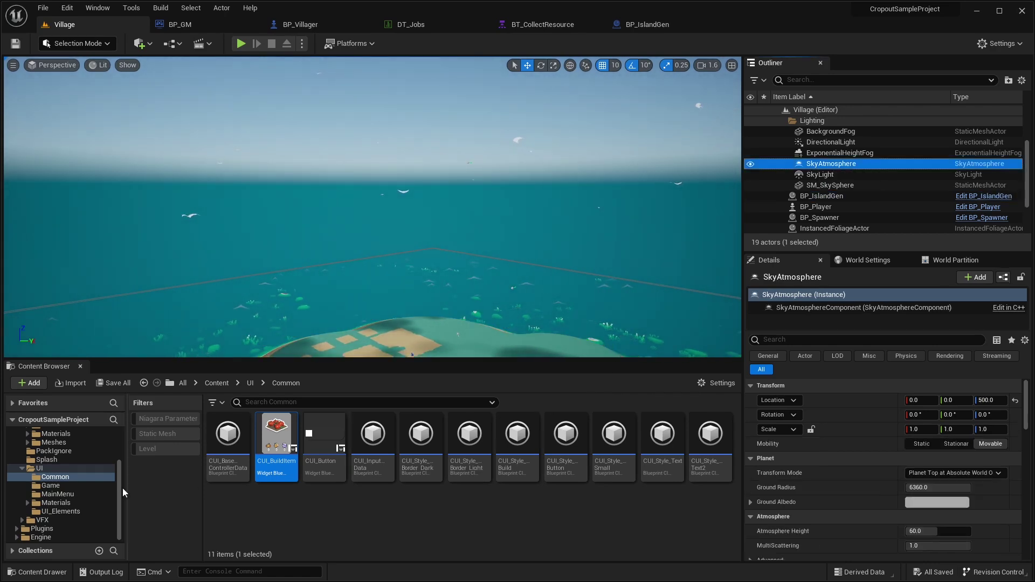
{"action": "left_click", "coordinate": [43, 520]}
{"action": "double_click", "coordinate": [330, 453]}
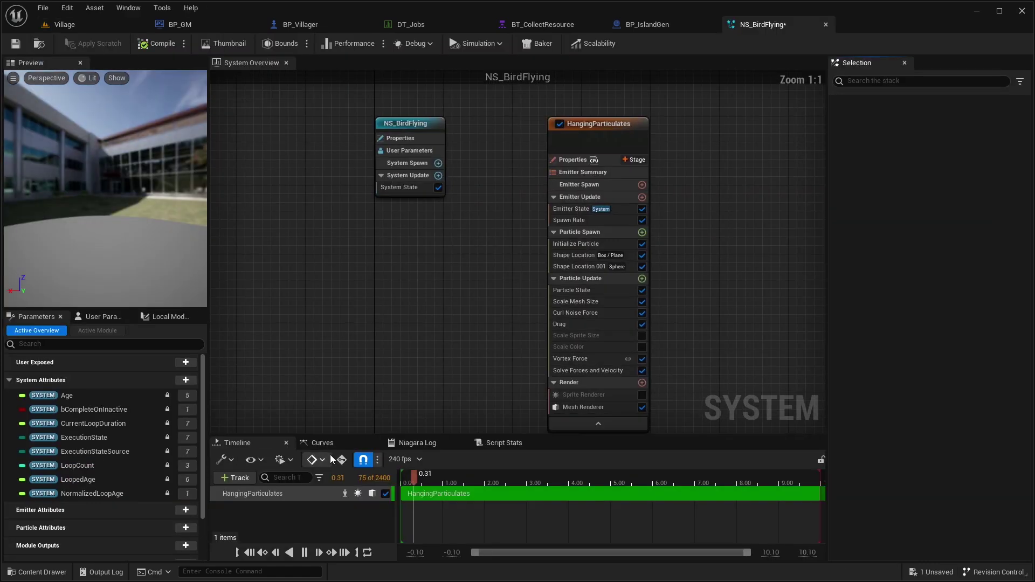
{"action": "right_click_drag", "start_coordinate": [372, 215], "coordinate": [372, 239]}
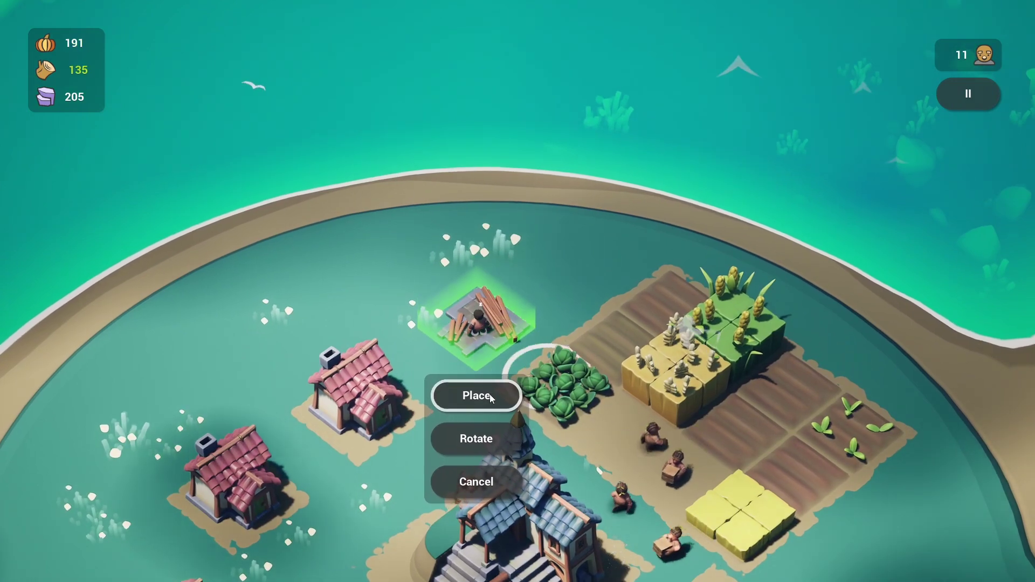
Place a new house on the open ground between the red-roofed houses and the crop fields, and leave the building selection.
{"action": "left_click", "coordinate": [489, 396]}
{"action": "left_click", "coordinate": [586, 423]}
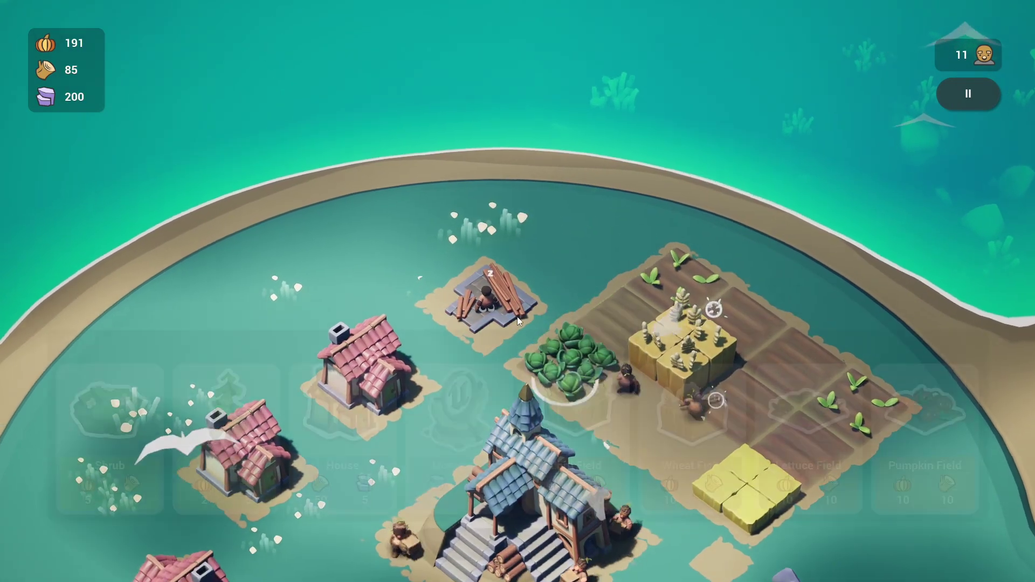
{"action": "left_click", "coordinate": [490, 308]}
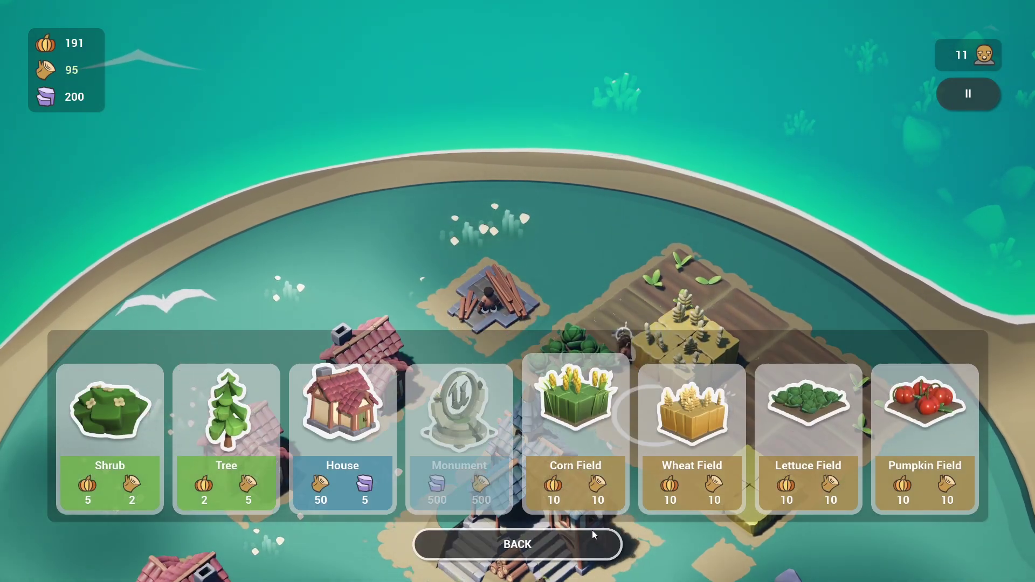
{"action": "left_click", "coordinate": [524, 543]}
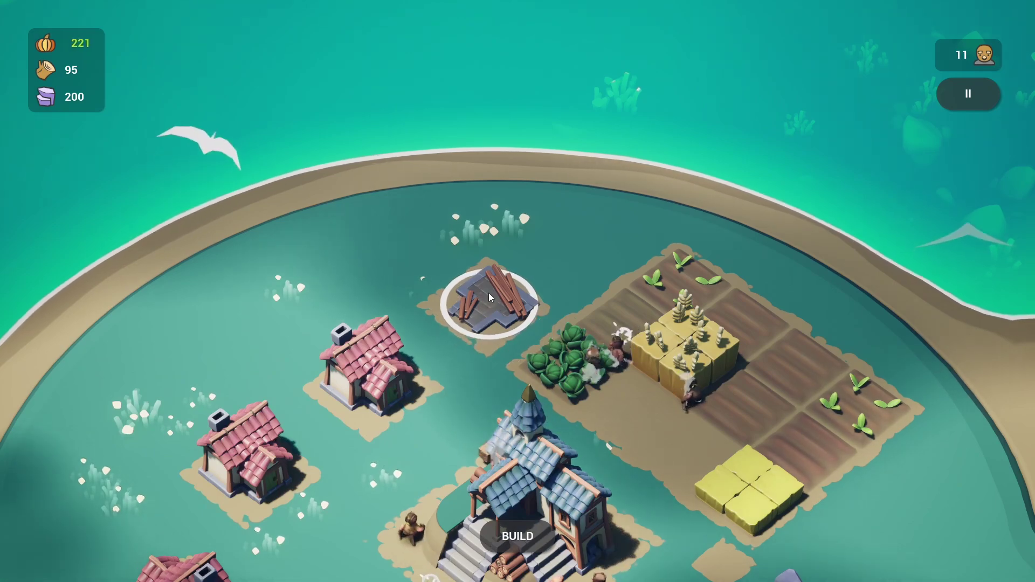
Survey the village's houses, construction sites, crop fields and rocks around the town hall.
{"action": "key", "text": "a"}
{"action": "key", "text": "s"}
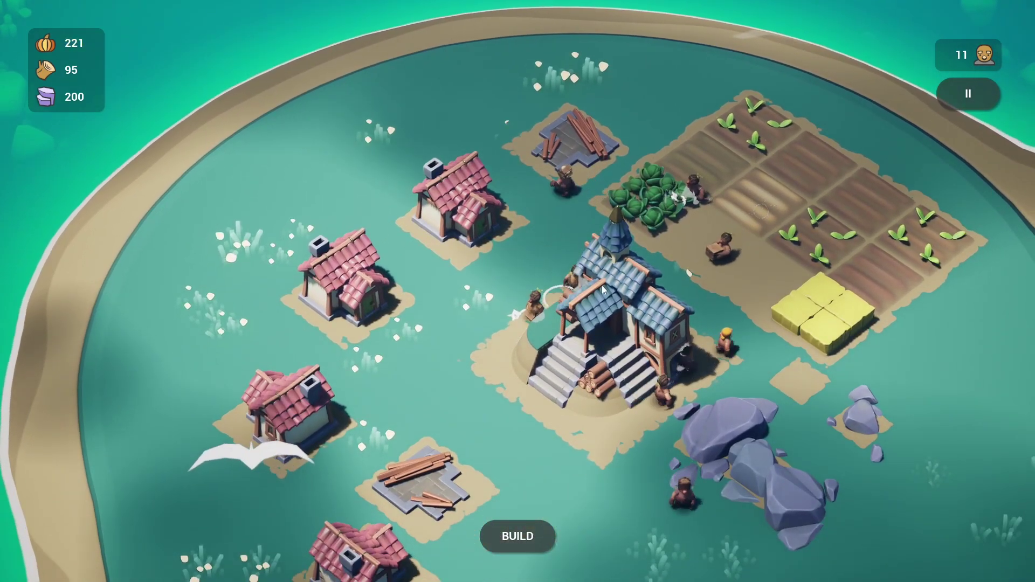
{"action": "key", "text": "s"}
{"action": "key", "text": "d"}
{"action": "key", "text": "s"}
{"action": "key", "text": "s"}
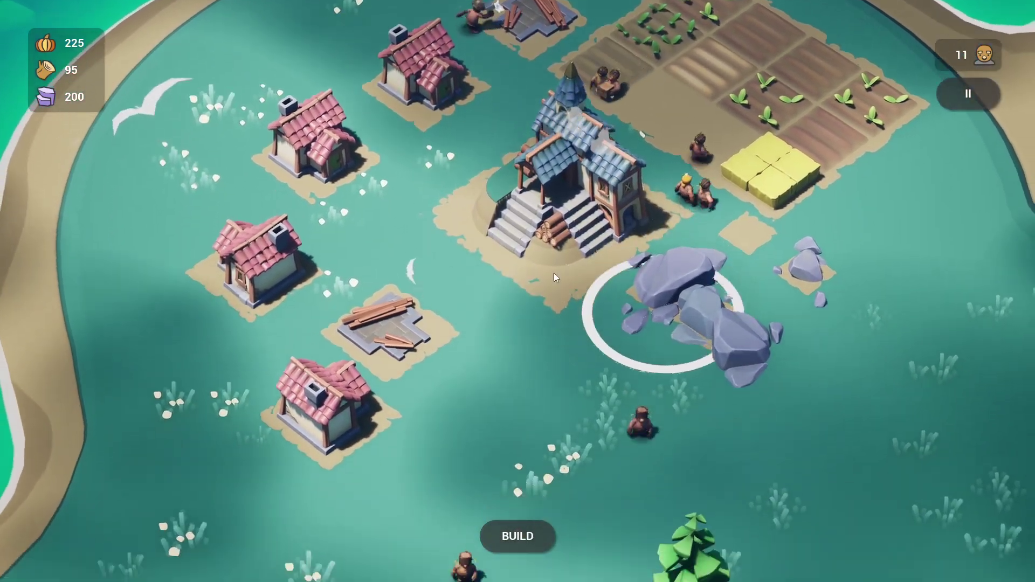
{"action": "key", "text": "a"}
{"action": "key", "text": "w"}
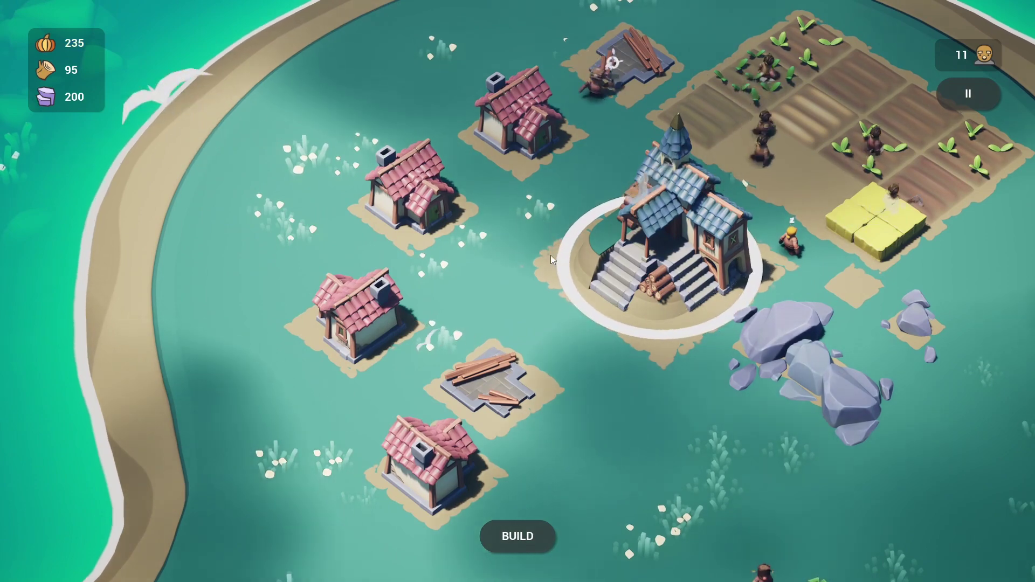
{"action": "left_click", "coordinate": [772, 248]}
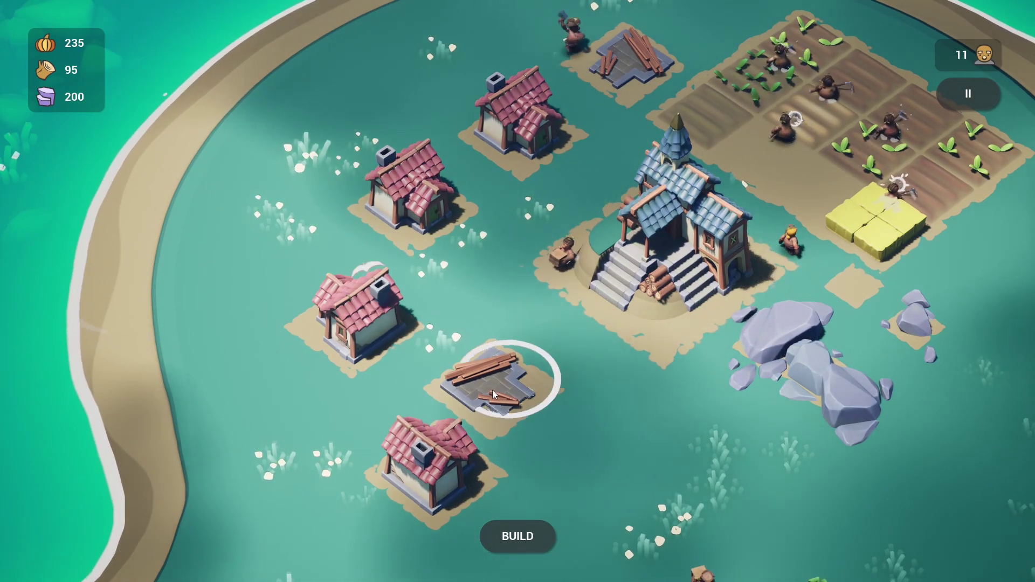
{"action": "scroll", "coordinate": [494, 377], "scroll_direction": "down", "scroll_amount": 2}
{"action": "left_click", "coordinate": [561, 285]}
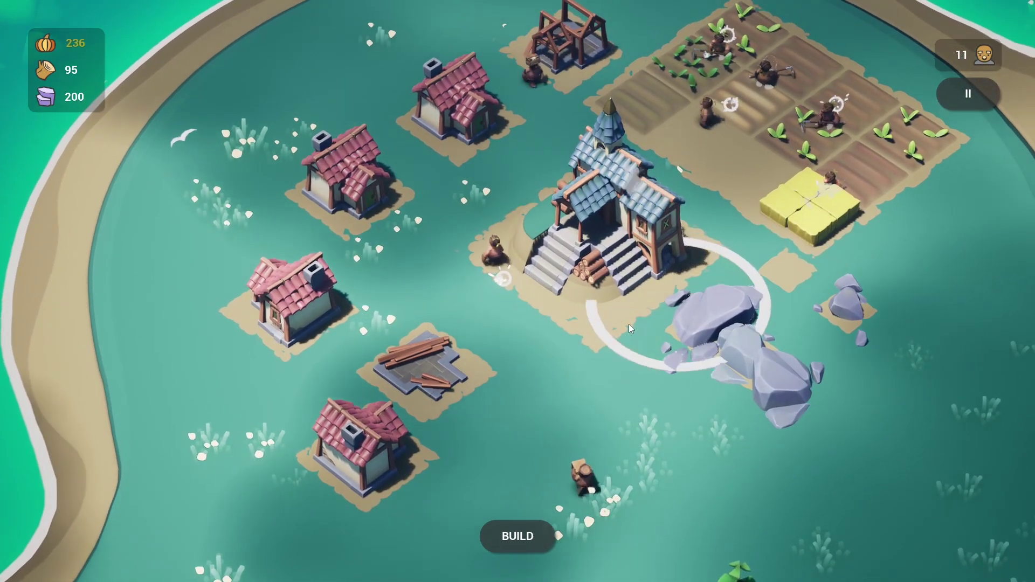
{"action": "scroll", "coordinate": [629, 324], "scroll_direction": "up", "scroll_amount": 2}
Look over the trees, shrubs and rocks beyond the village, and return to the town hall to watch the villagers build and harvest.
{"action": "key", "text": "w"}
{"action": "key", "text": "s"}
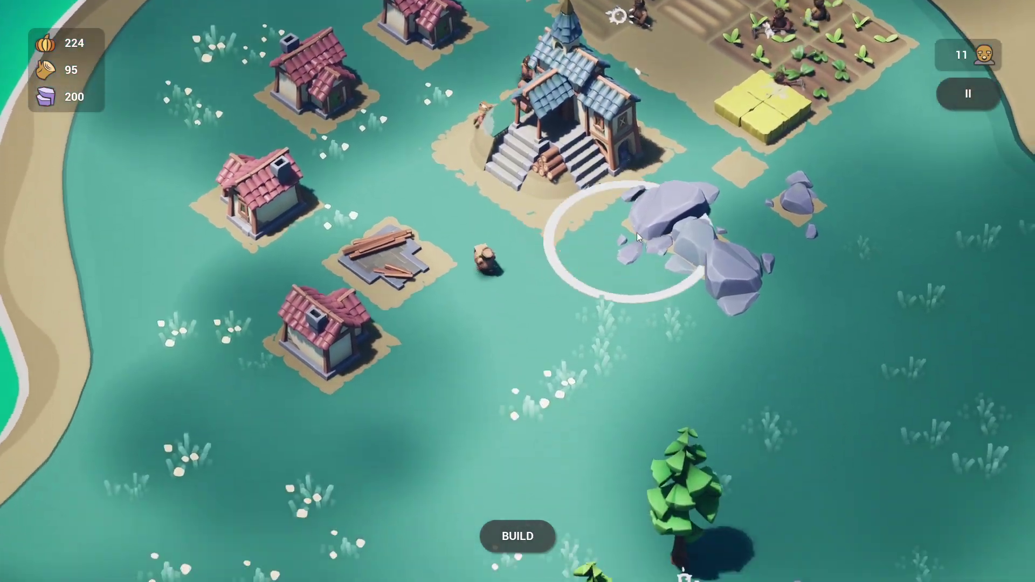
{"action": "key", "text": "s"}
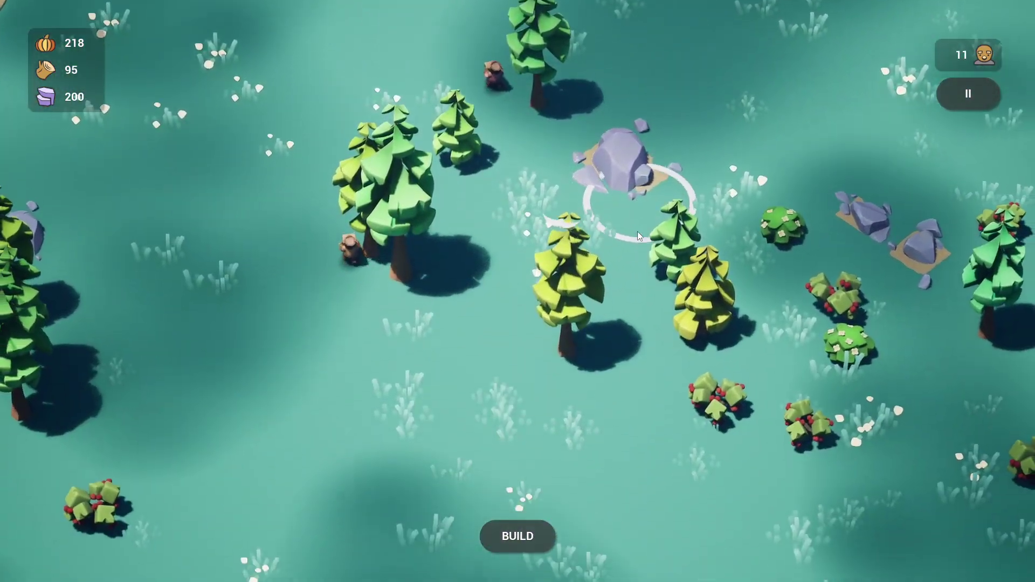
{"action": "key", "text": "w"}
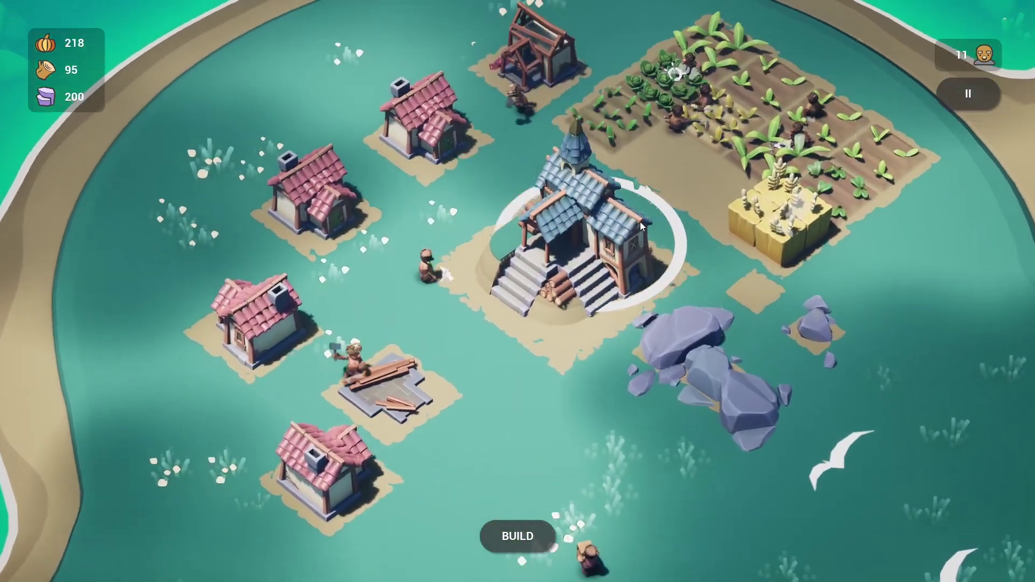
{"action": "key", "text": "w"}
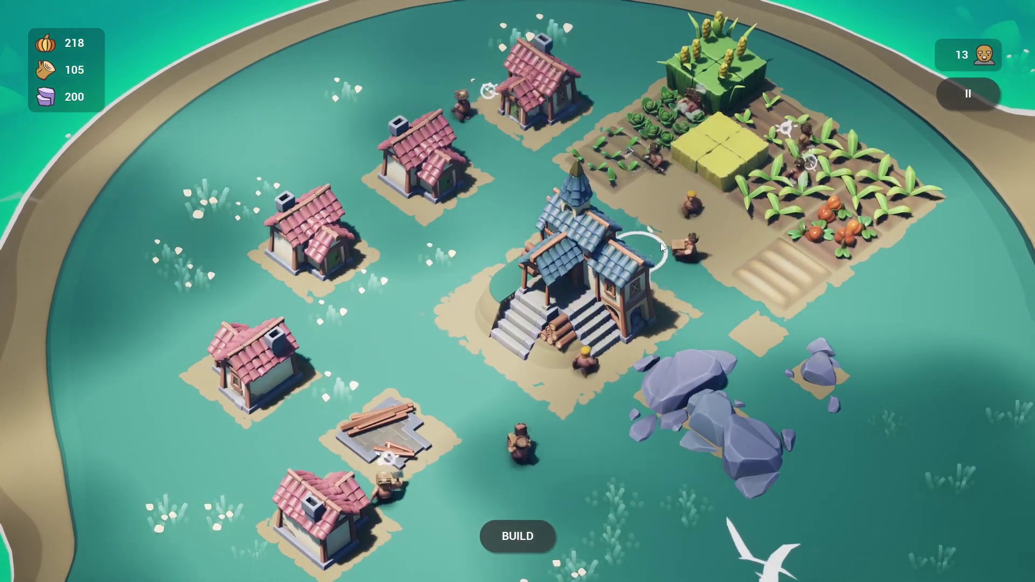
{"action": "key", "text": "s"}
{"action": "key", "text": "w"}
{"action": "key", "text": "s"}
{"action": "key", "text": "d"}
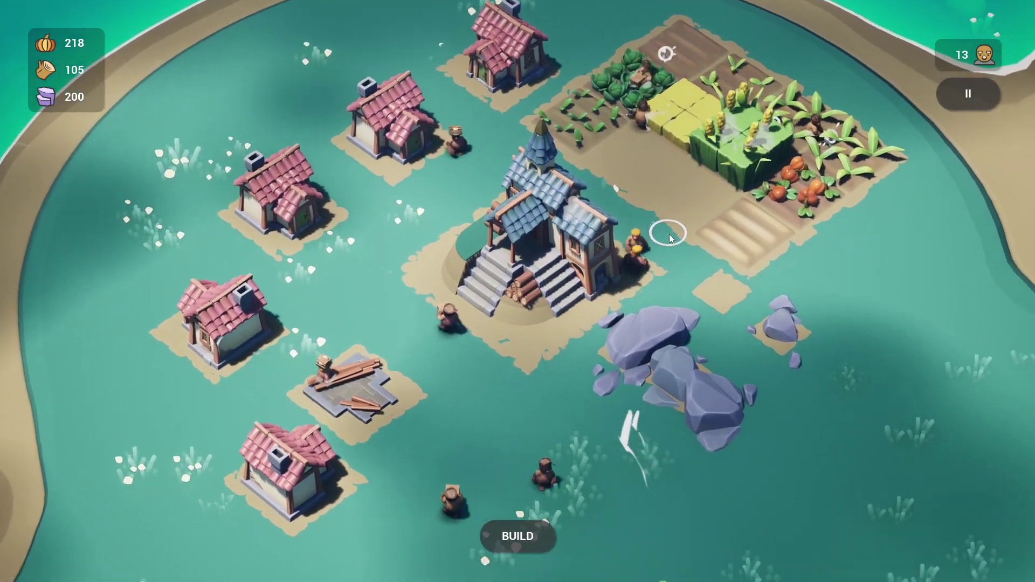
{"action": "key", "text": "a"}
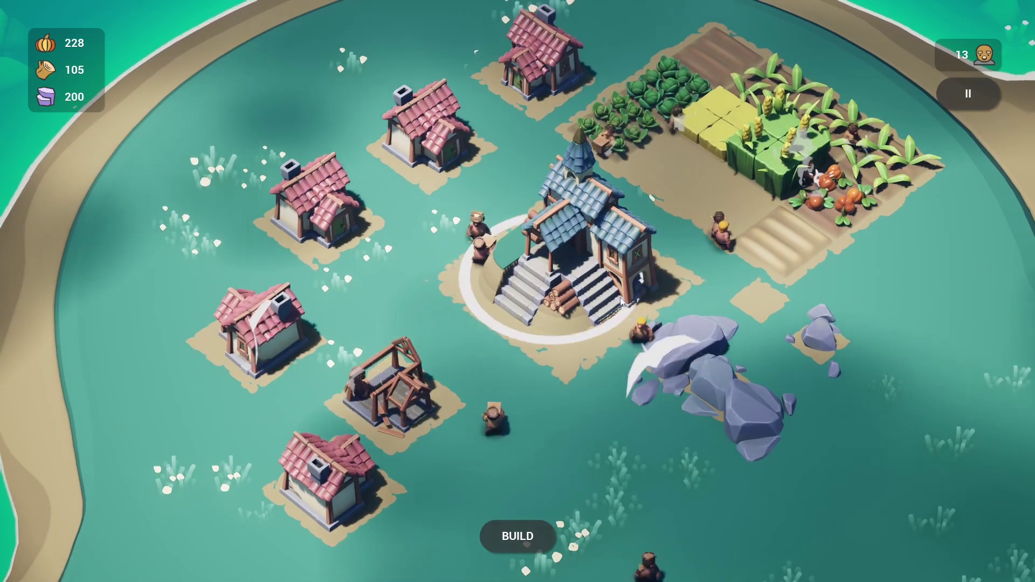